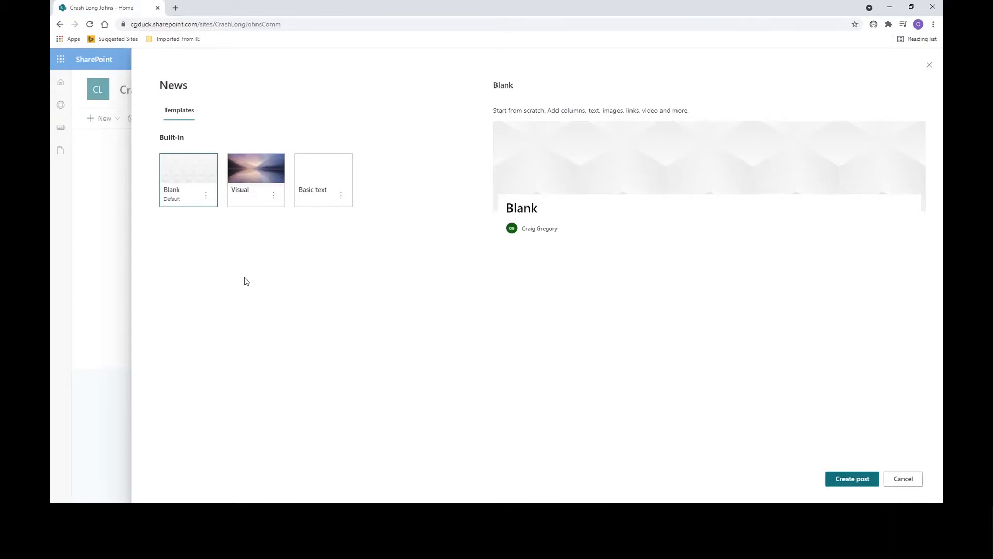
- Create a new news post using the Basic text template
click(322, 177)
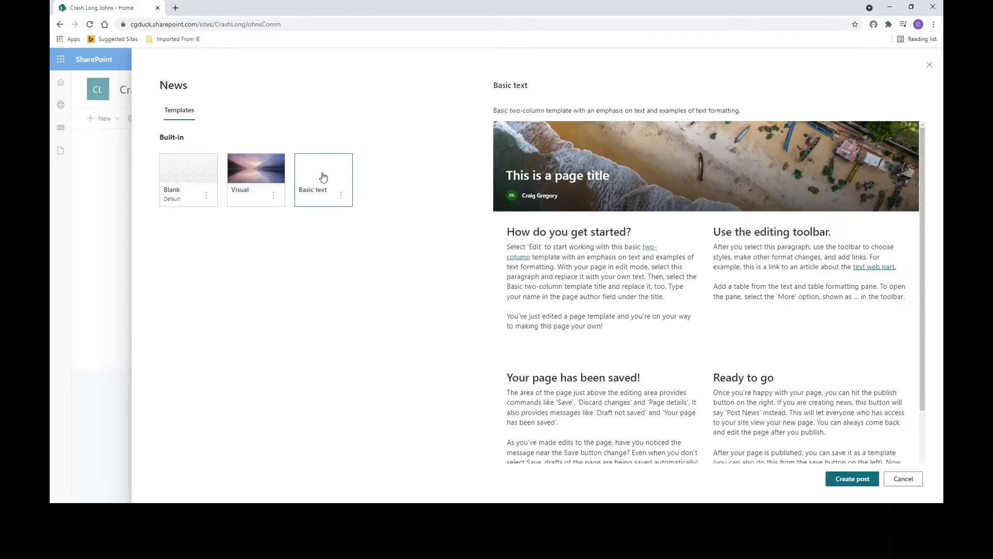
click(844, 481)
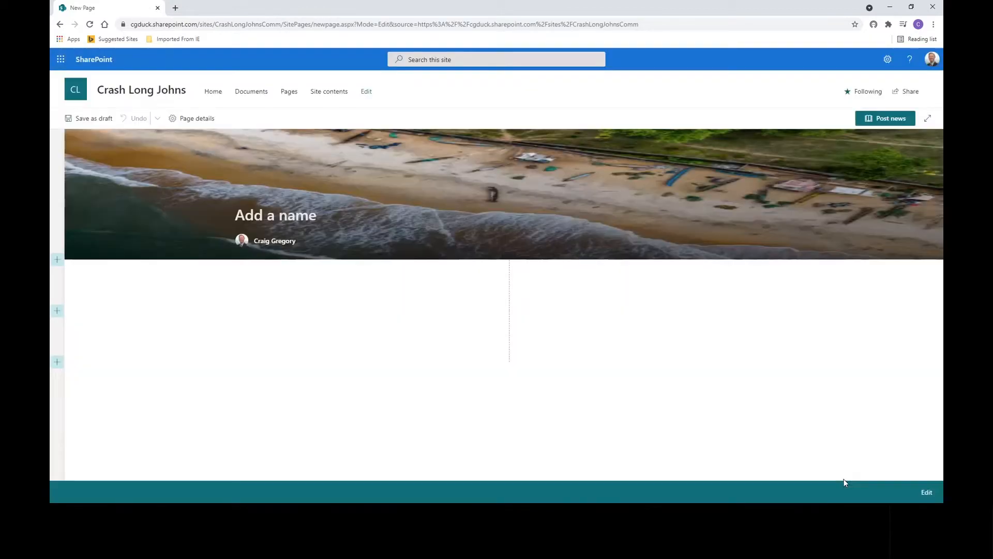
- Title the news post "News Post Illustration Number 6"
text(N)
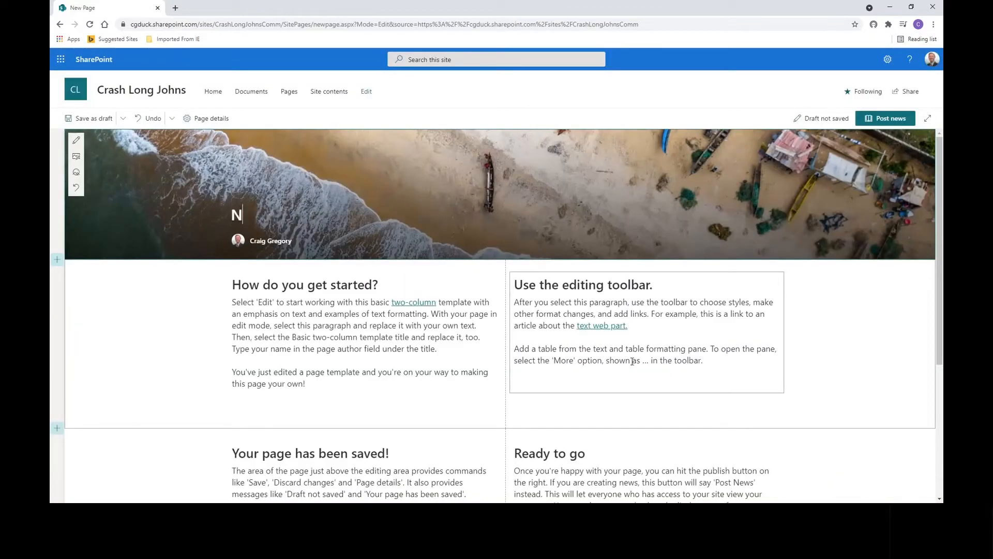
text(ews Post III)
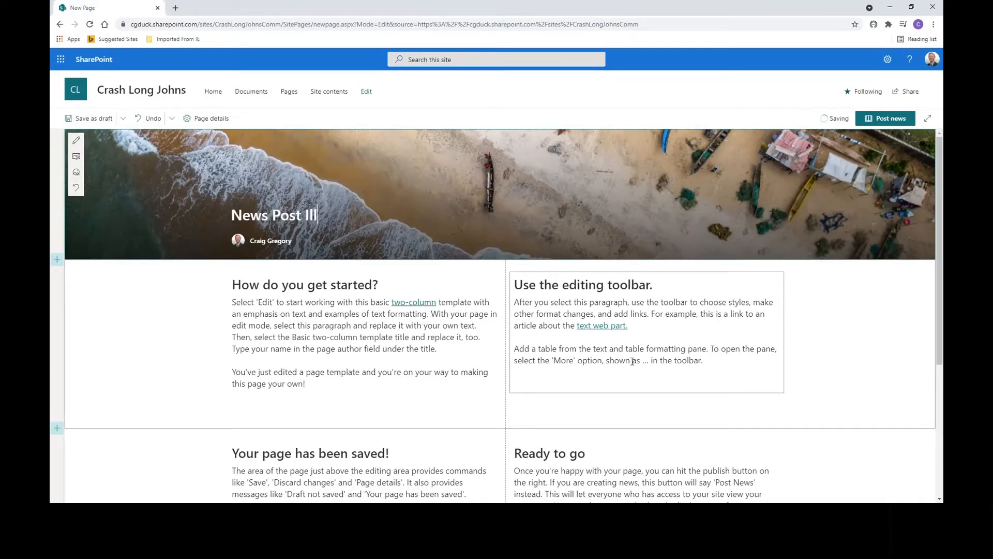
text(ustration Number )
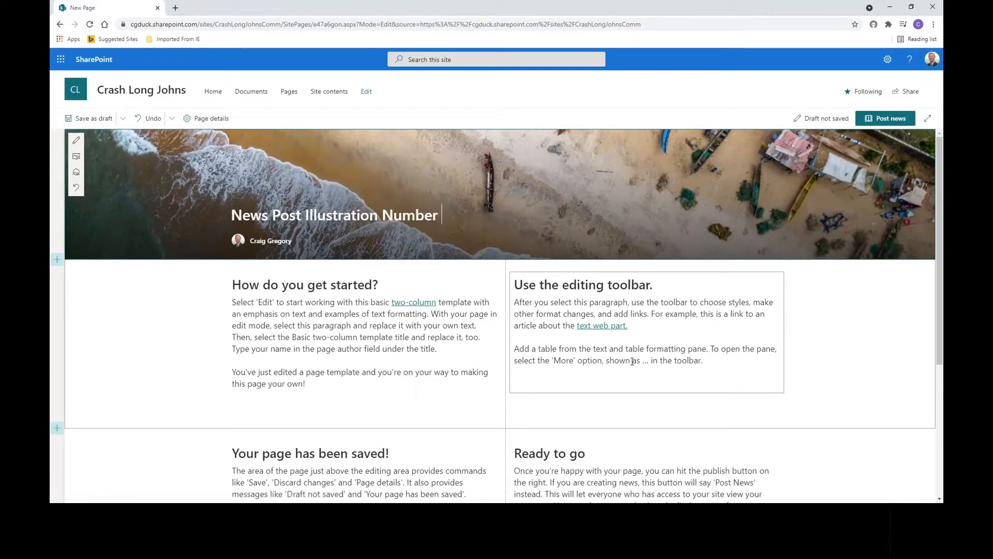
text(6)
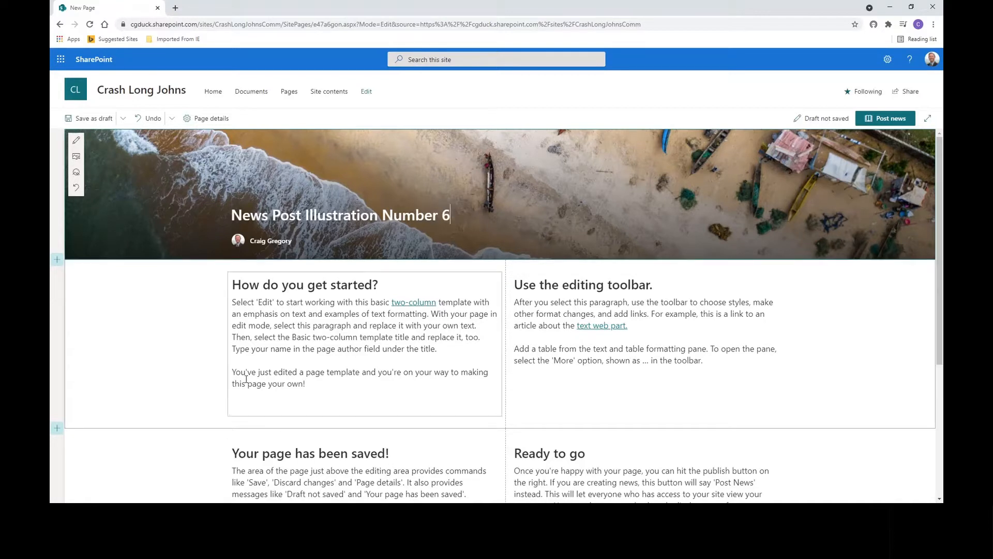
- Turn off comments at the bottom of the news post
click(201, 331)
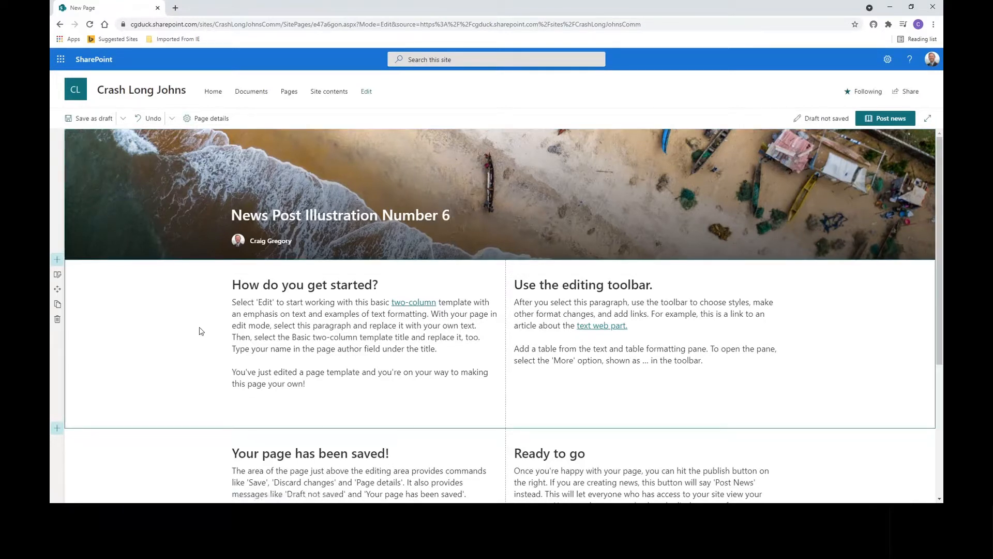
click(276, 242)
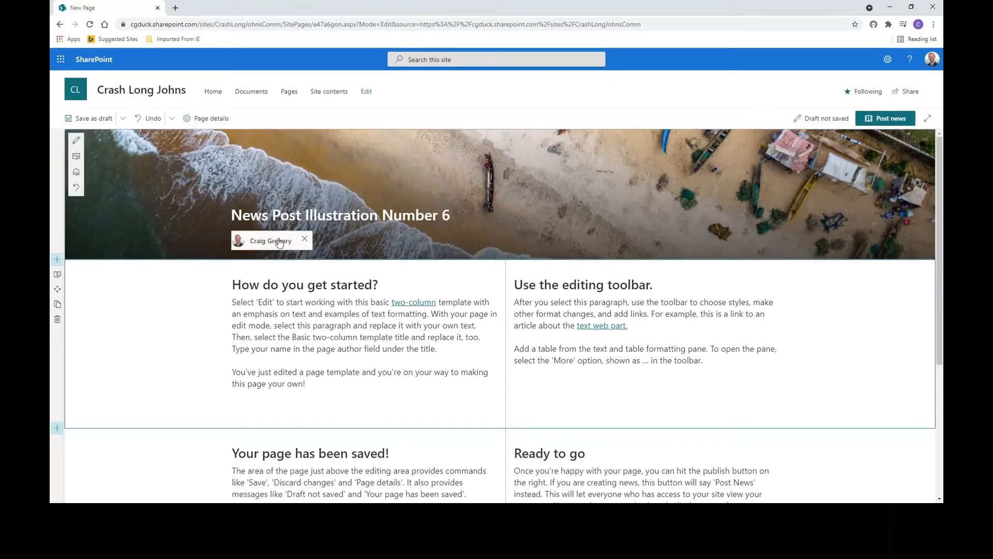
mouse_move(276, 241)
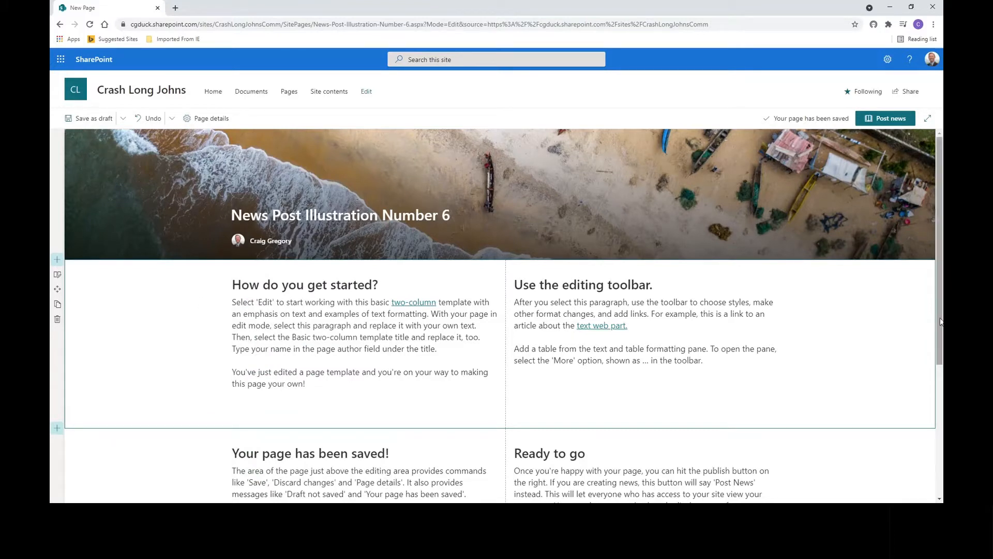
drag(940, 320, 926, 357)
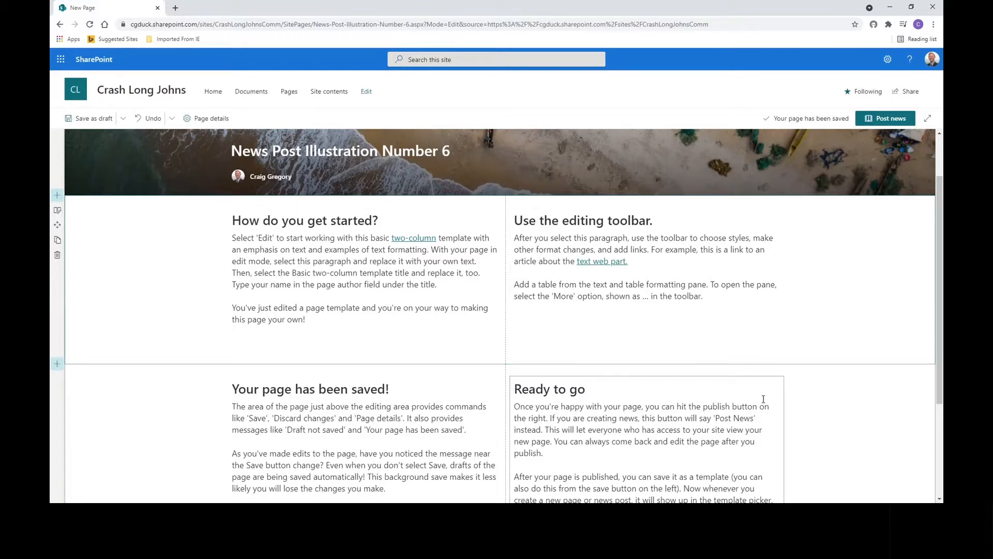
scroll(938, 294, down, 3)
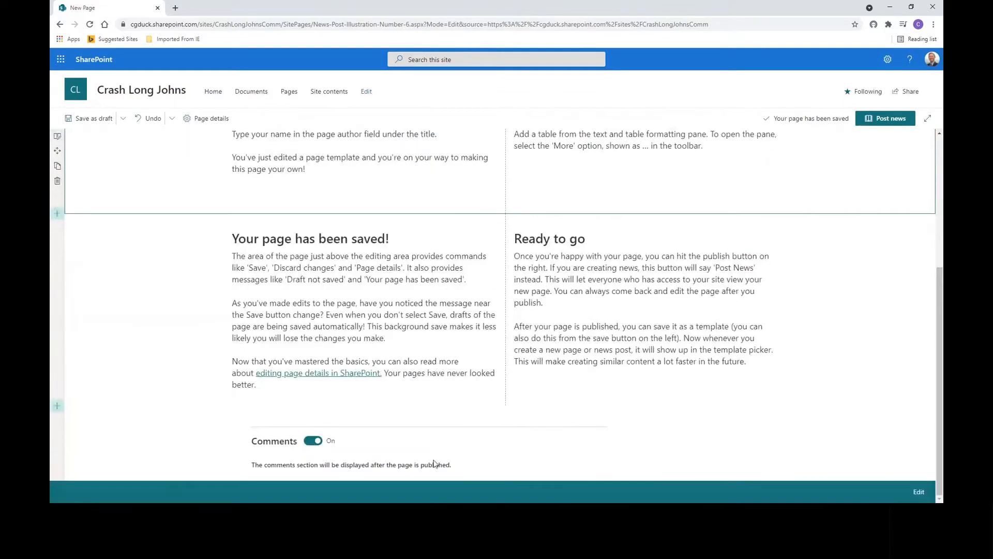
click(306, 443)
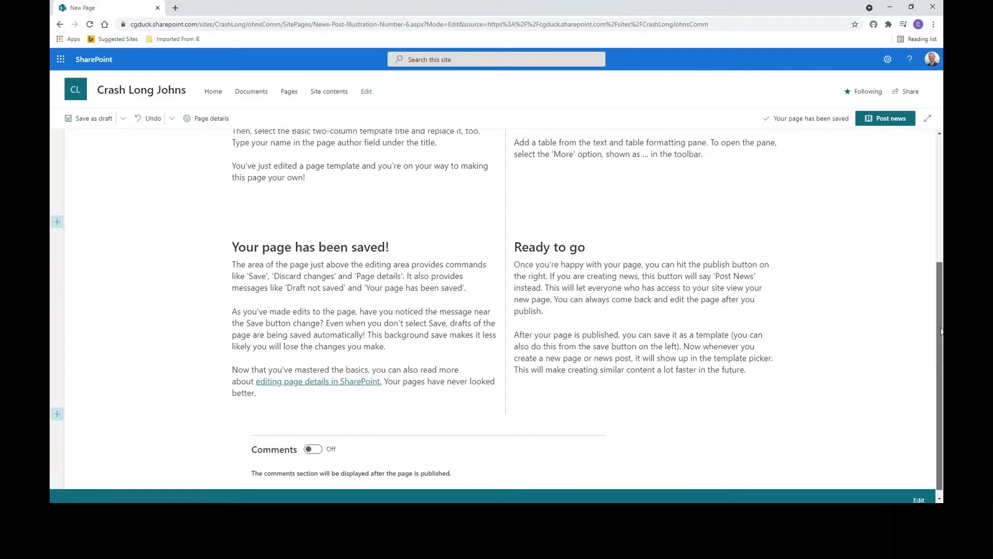
- Open the page details panel for the post
scroll(942, 331, up, 4)
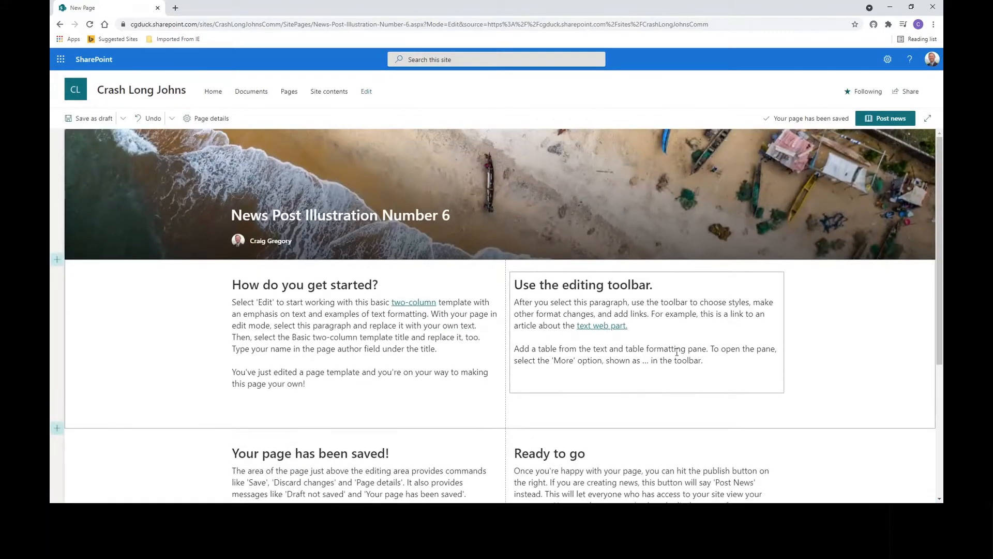
click(204, 121)
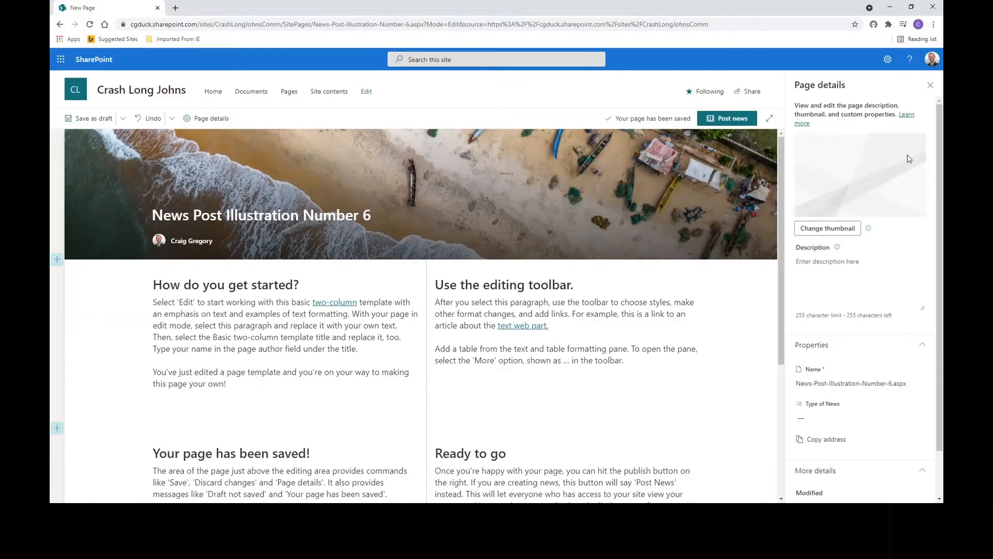
mouse_move(447, 169)
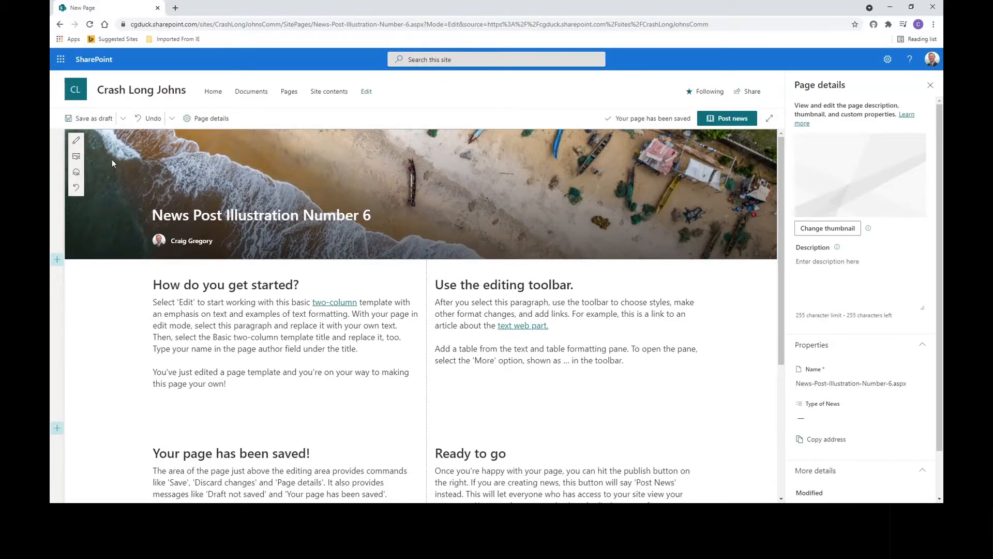
click(76, 142)
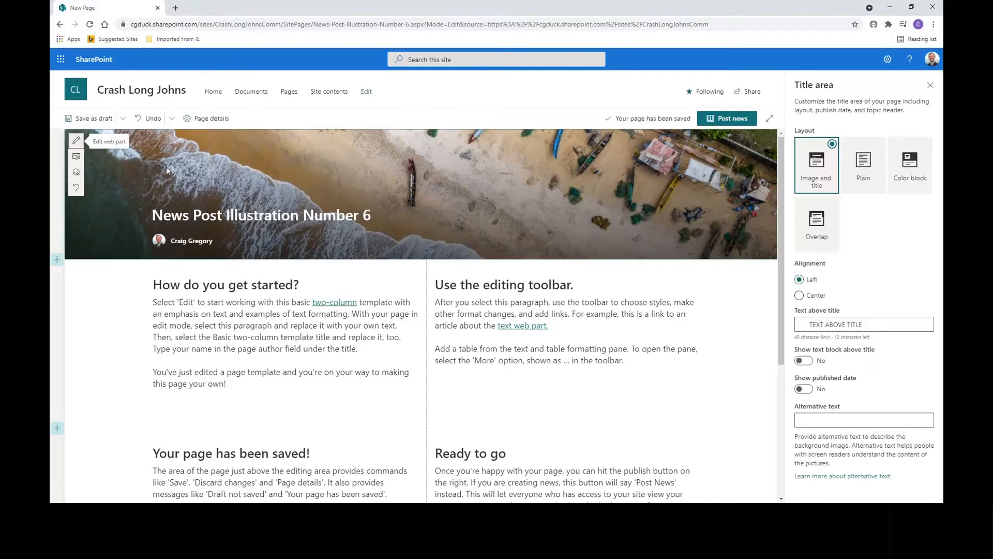
click(77, 157)
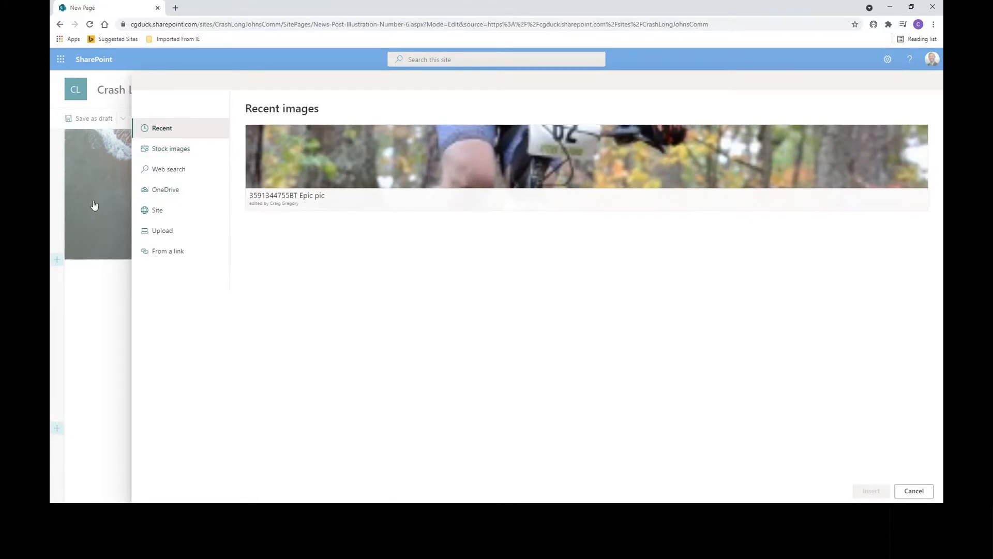
click(913, 491)
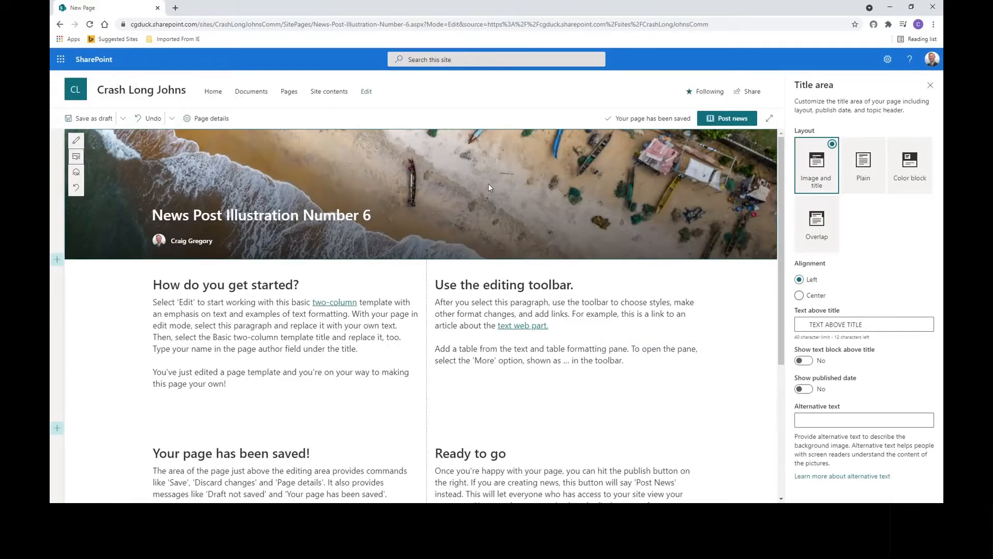
- In page details, set the post's Type of News to Action and close the panel
click(207, 117)
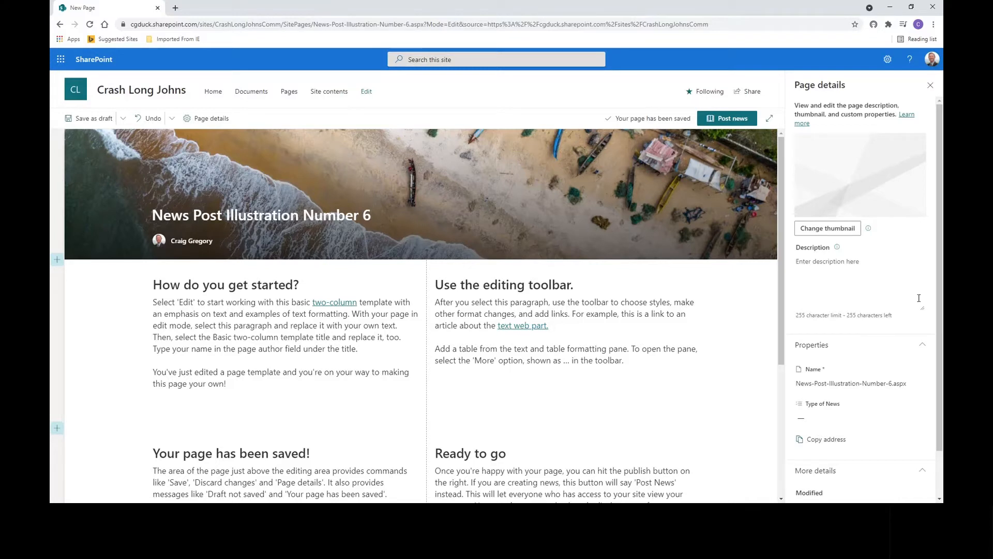
scroll(939, 322, down, 1)
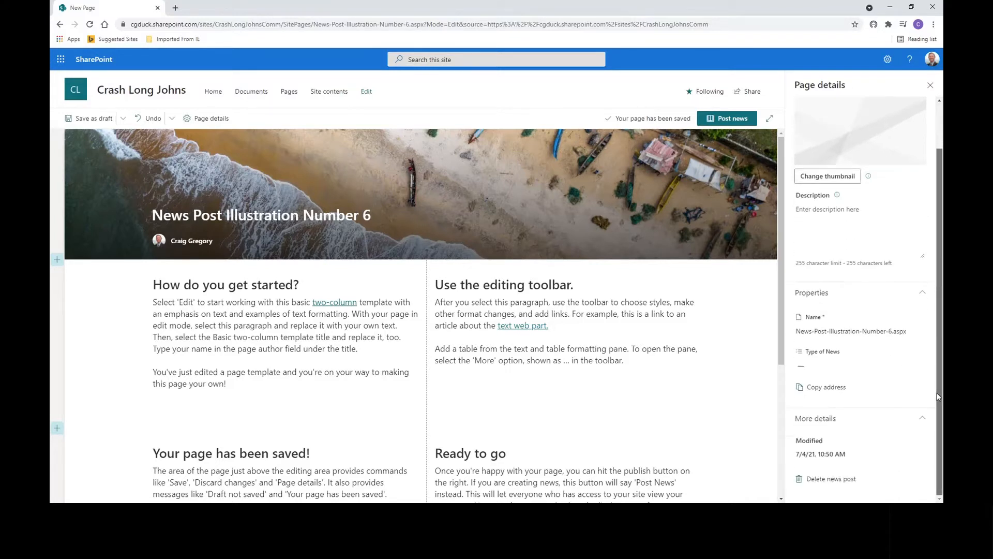
click(874, 367)
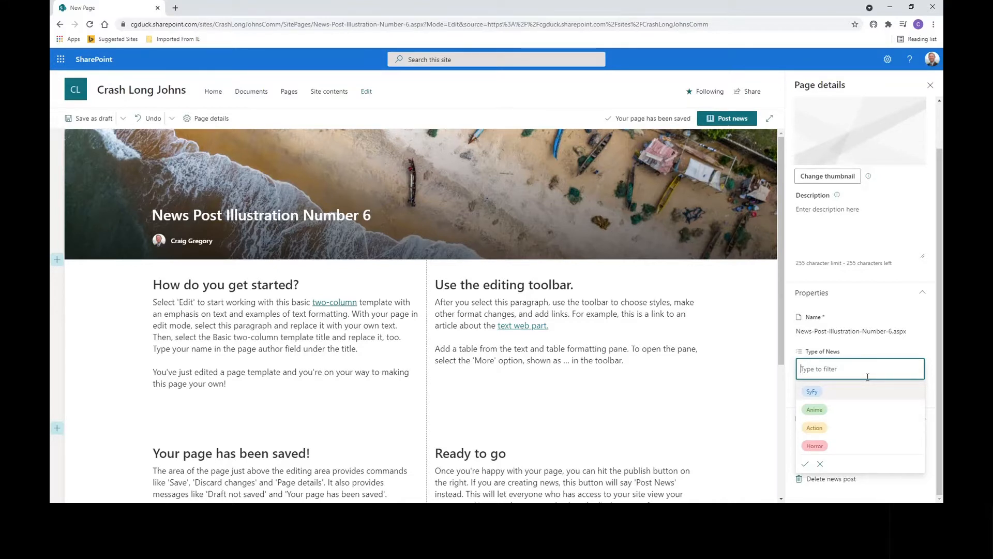
click(837, 430)
click(936, 378)
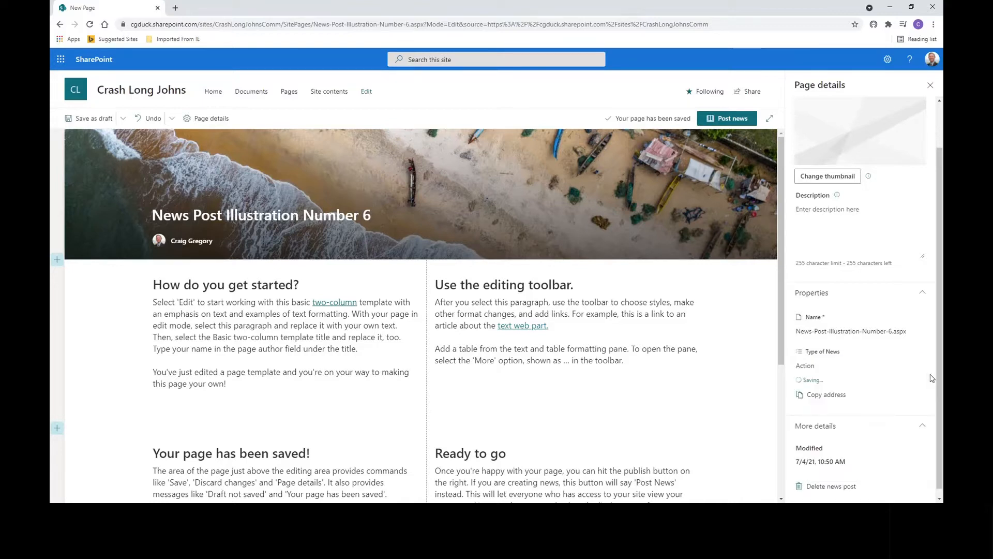
click(215, 119)
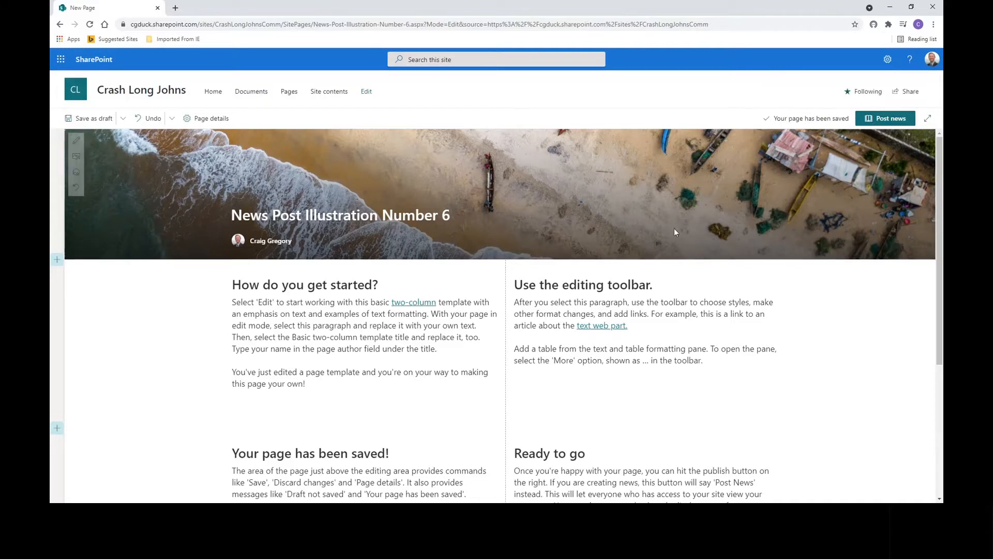
- Save the post as a draft and open the site's Pages library
click(90, 120)
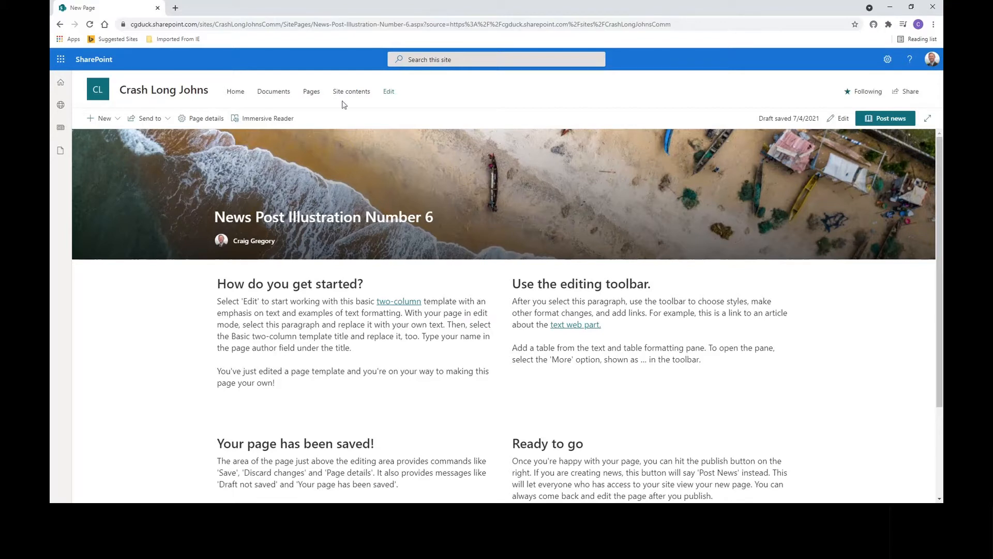
click(312, 93)
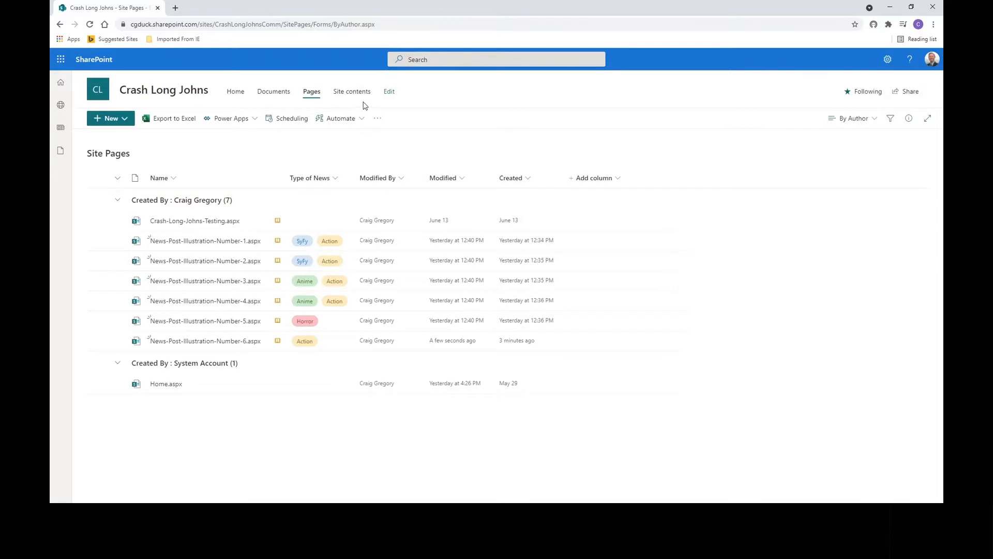
- Open the Site Pages library from the site contents via the settings menu
click(888, 59)
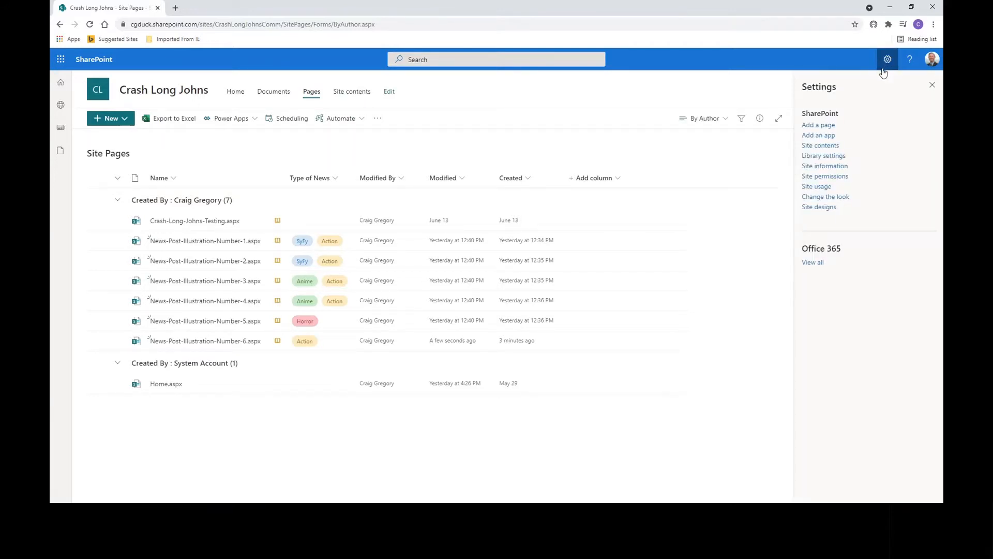
click(832, 147)
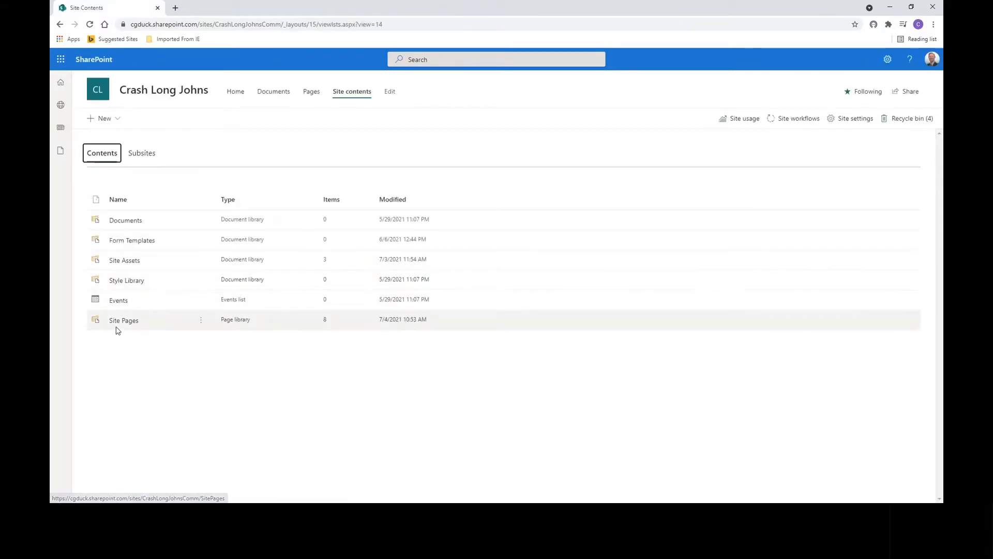
click(118, 322)
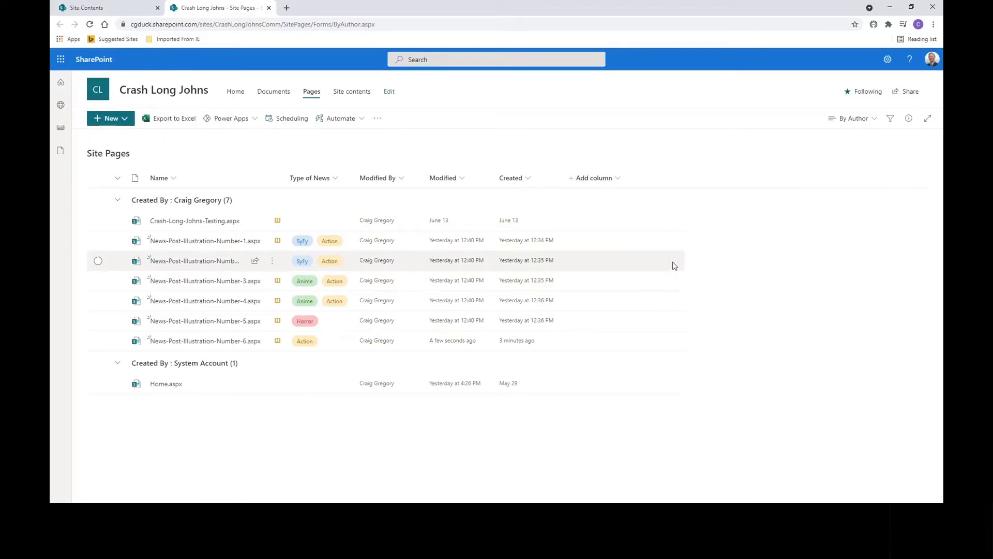
mouse_move(216, 345)
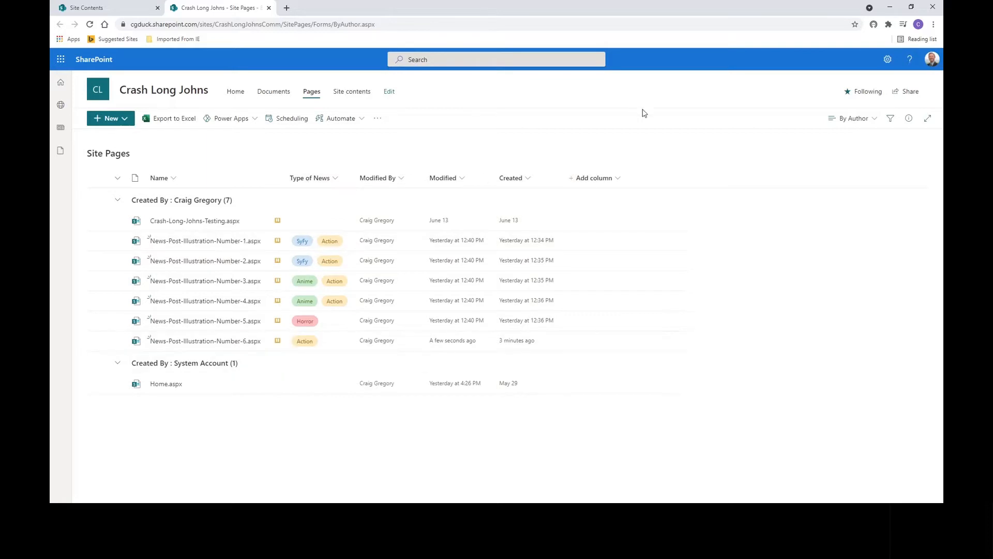
- Add a new Choice column to the Site Pages library and name it Origin
click(599, 183)
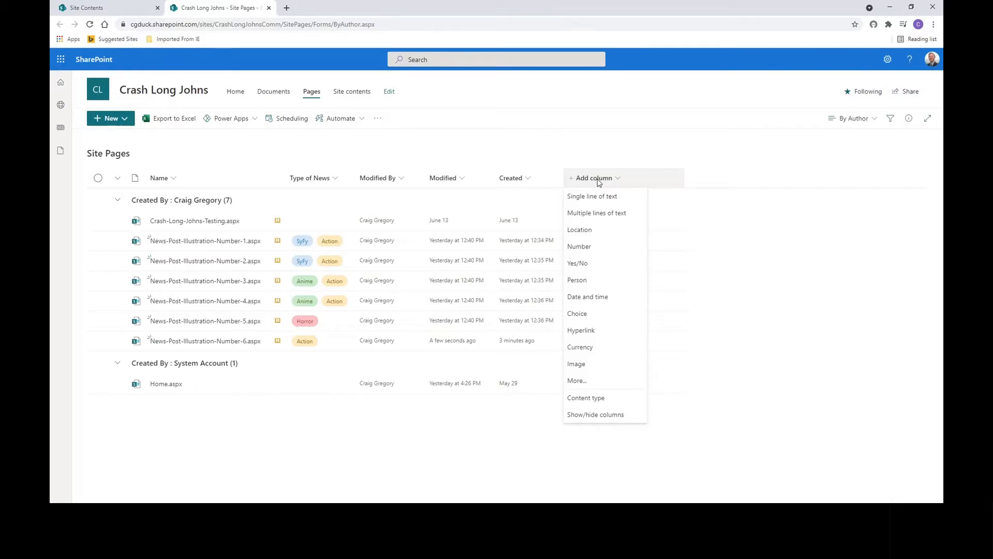
click(585, 318)
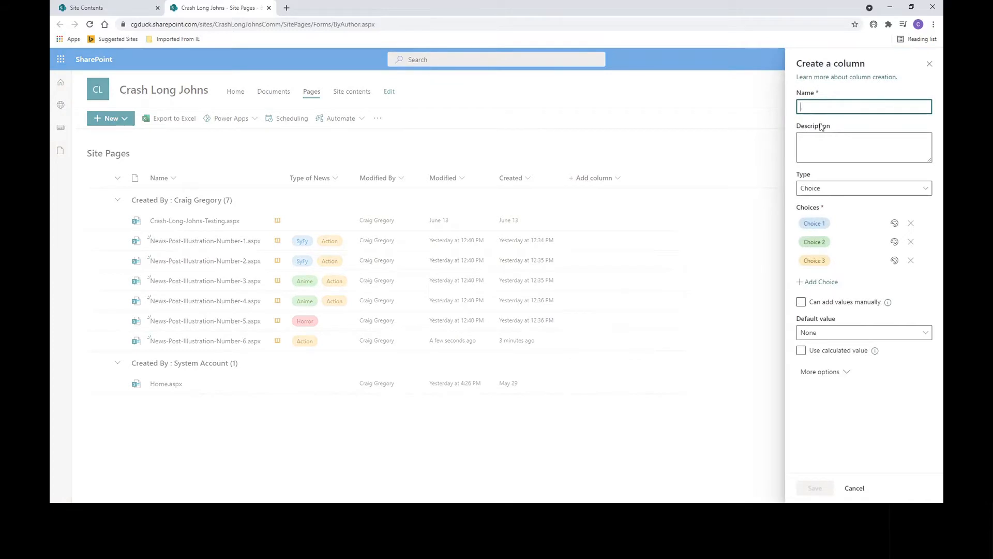
text(C)
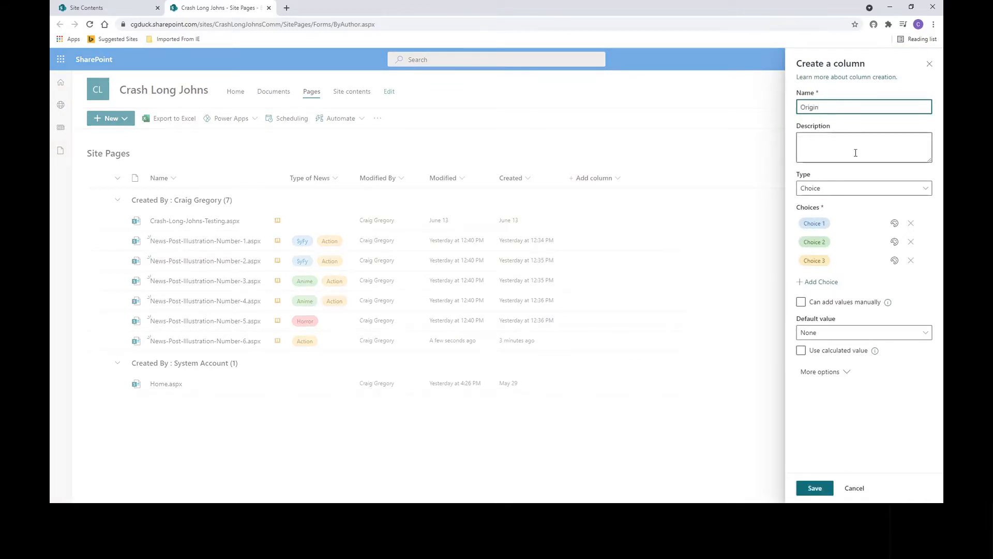
- Set the Origin column's three choices to US, UK and Japan
click(822, 222)
text(US)
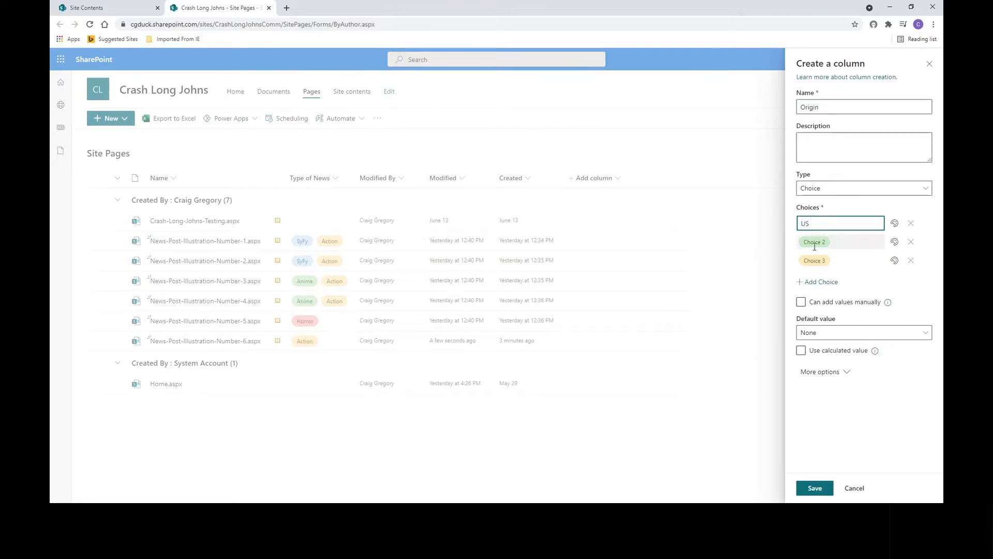
click(815, 242)
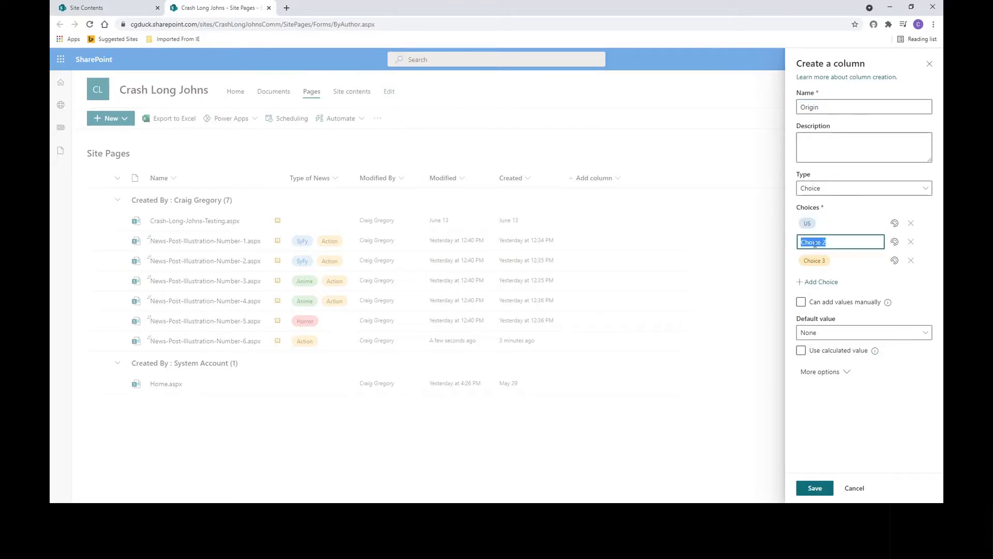
text(UK)
click(823, 260)
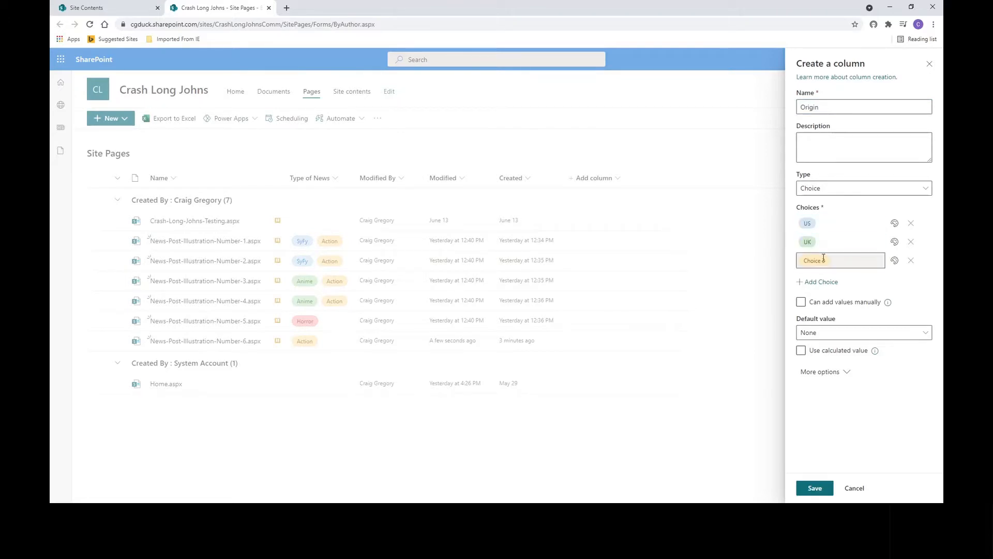
text(Japan)
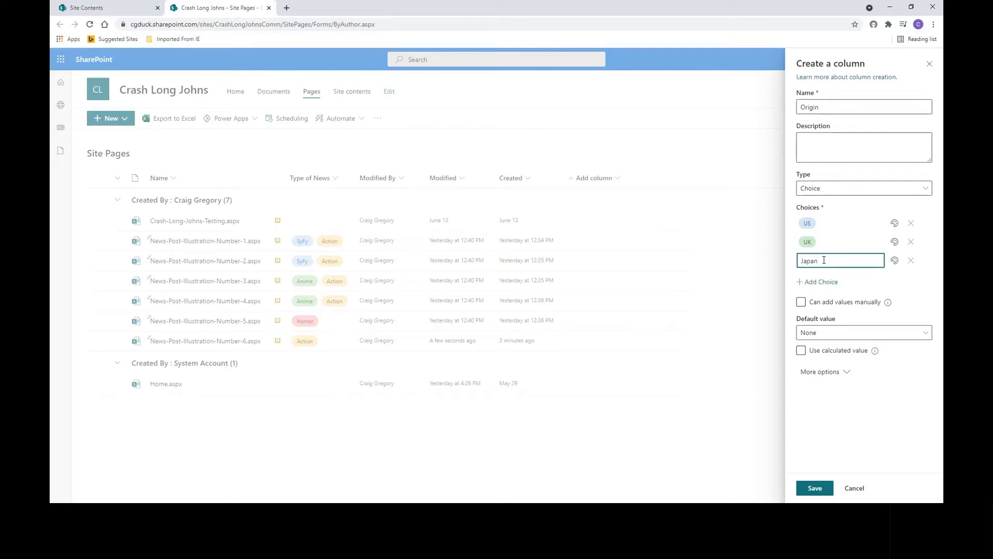
click(854, 286)
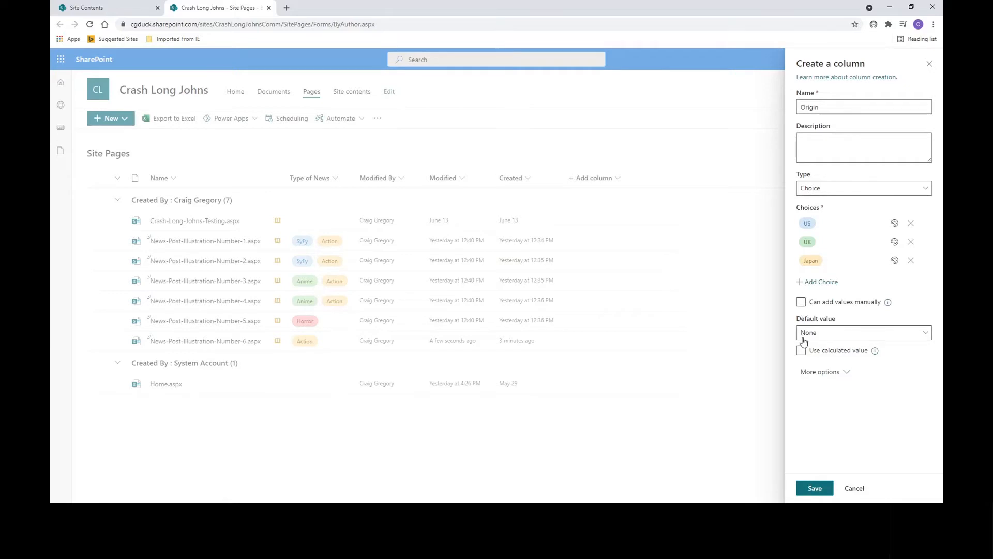
- Review the column's additional options and save the new Origin column
click(818, 372)
scroll(936, 380, down, 1)
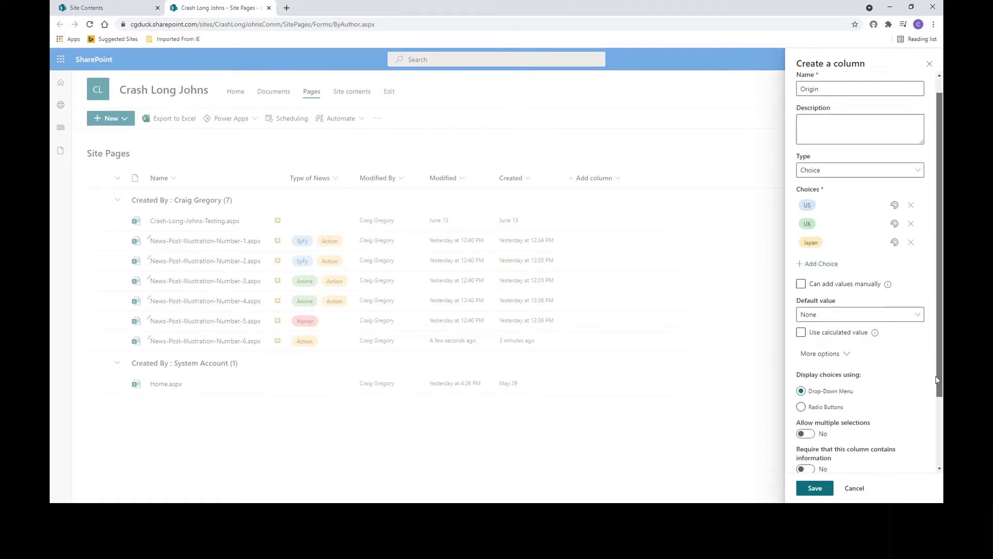
scroll(936, 376, down, 2)
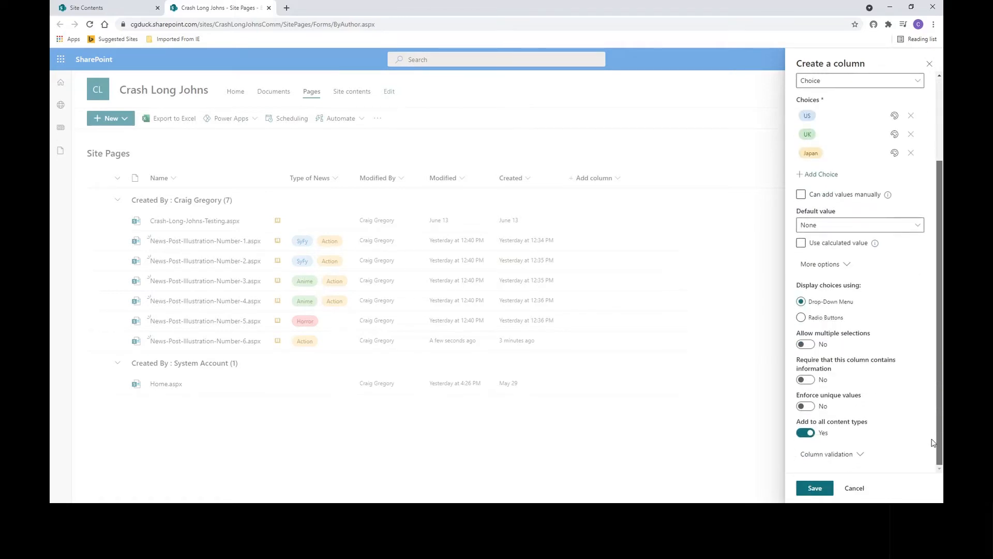
scroll(934, 414, up, 3)
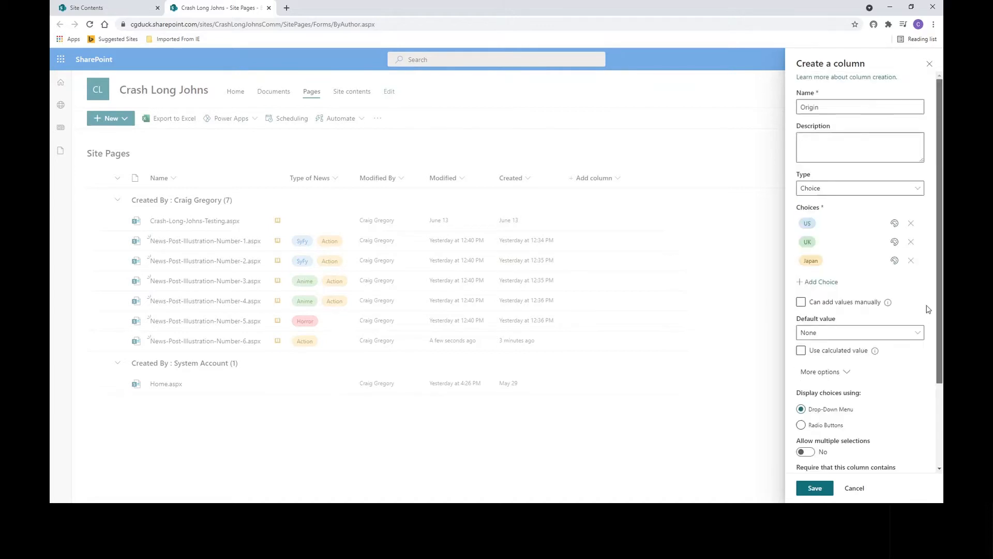
click(813, 489)
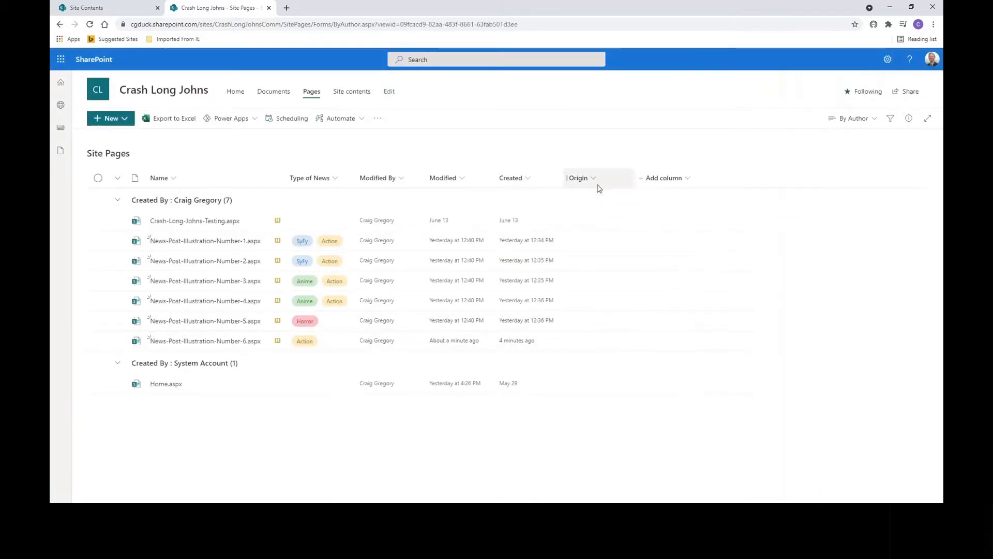
- Move the Origin column next to Type of News and show the Promoted State and First Published Date columns
drag(592, 179, 366, 176)
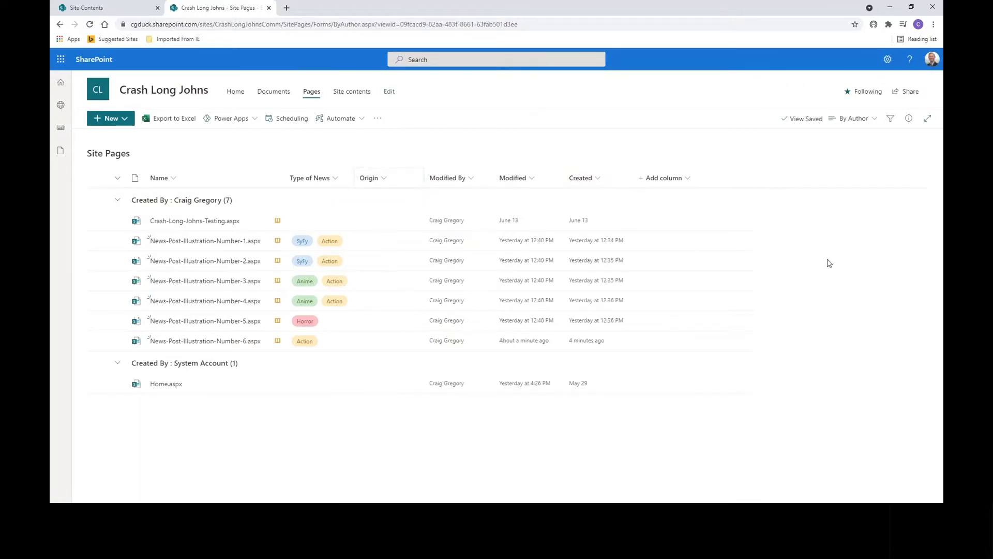
click(671, 182)
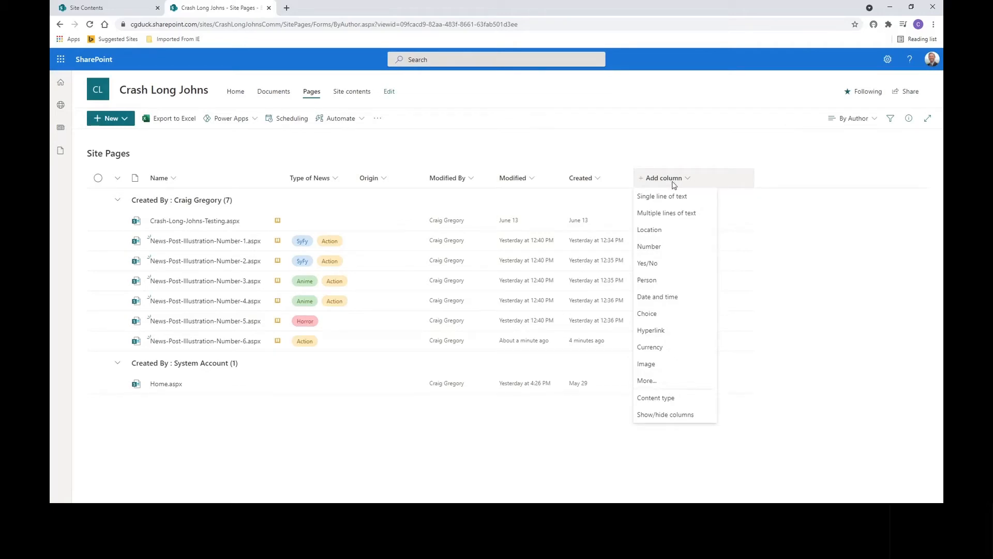
click(667, 416)
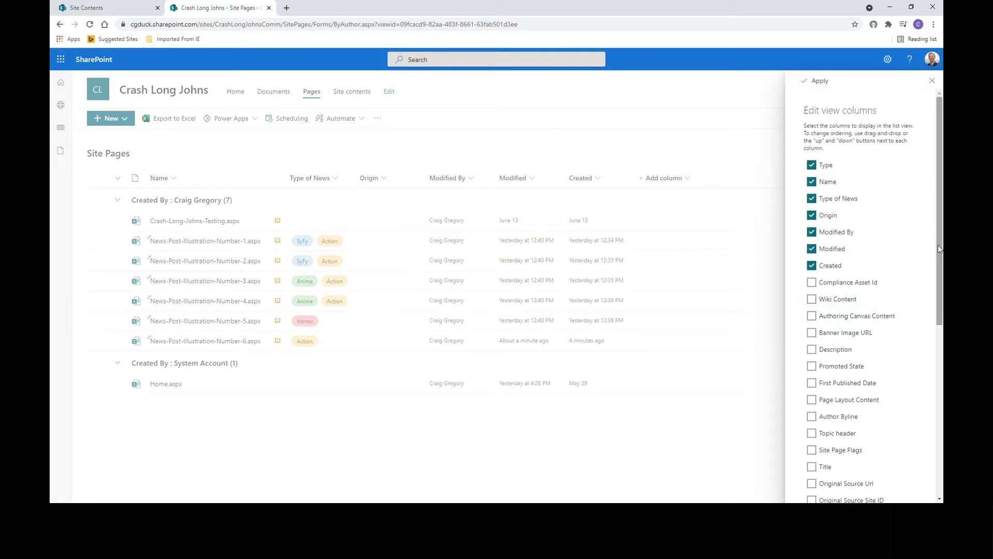
drag(939, 244, 940, 316)
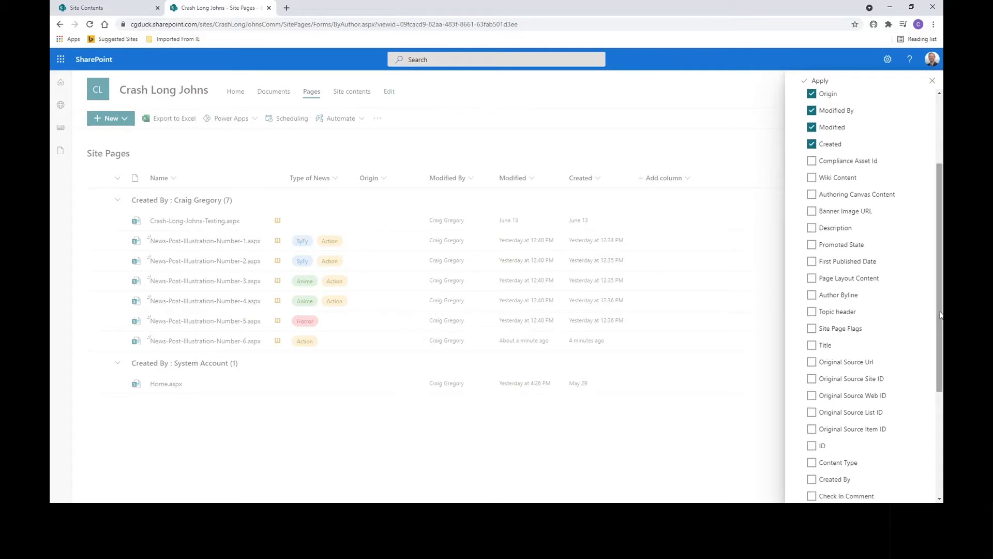
click(811, 246)
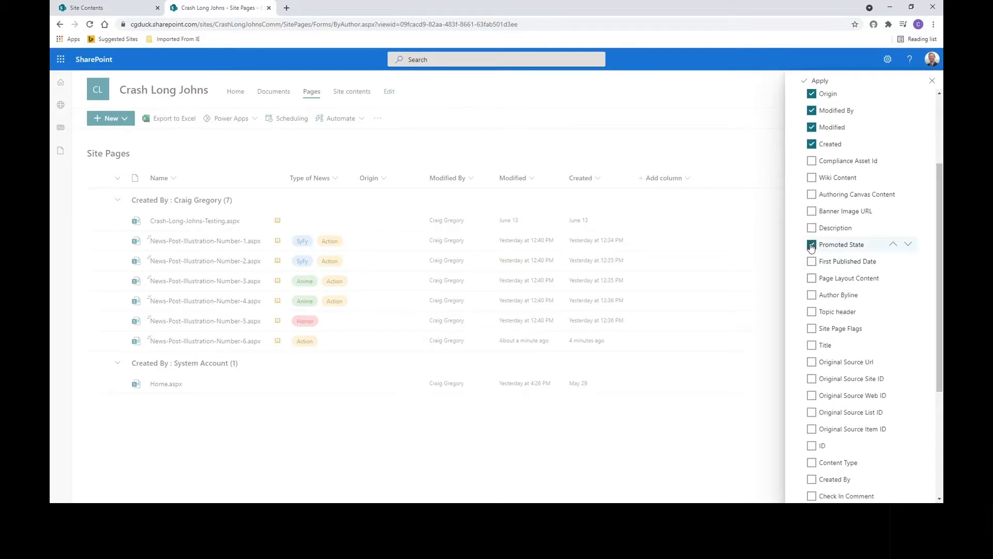
click(812, 261)
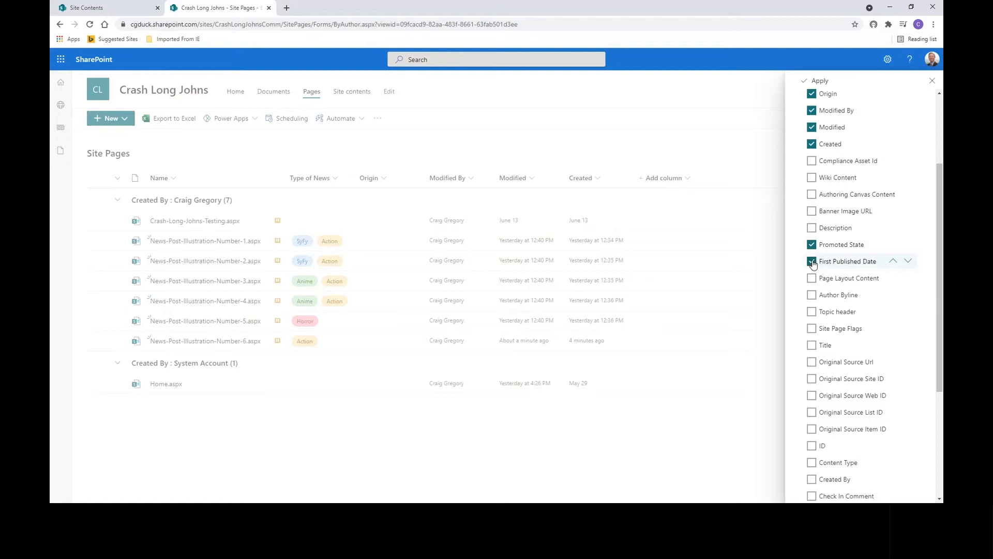
click(819, 83)
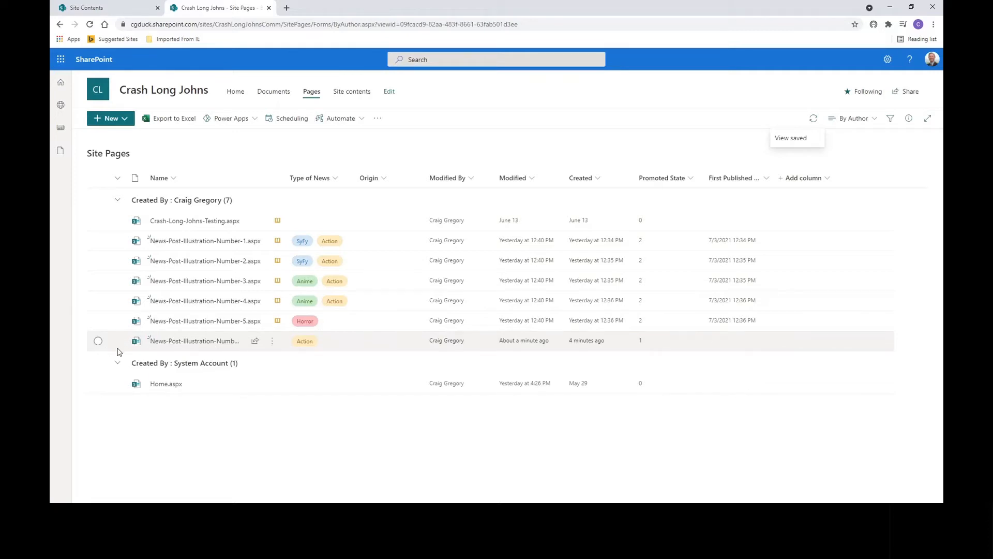
- Open News-Post-Illustration-Number-6 and post it as news
mouse_move(166, 344)
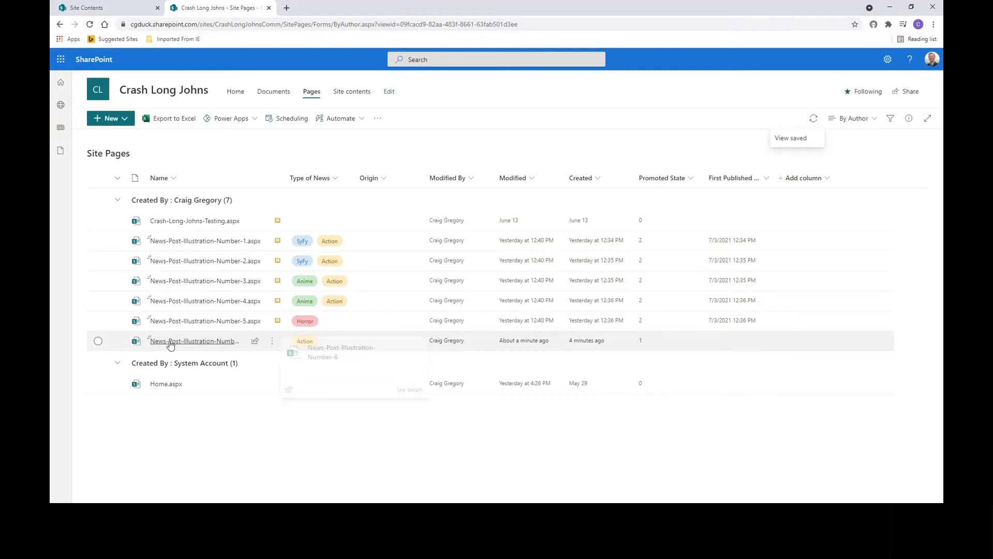
click(206, 346)
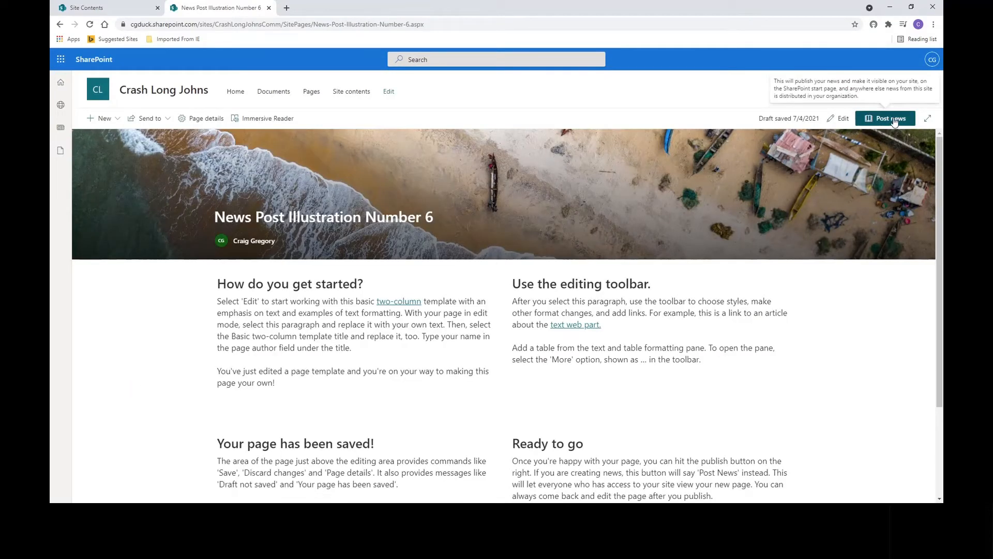
click(893, 119)
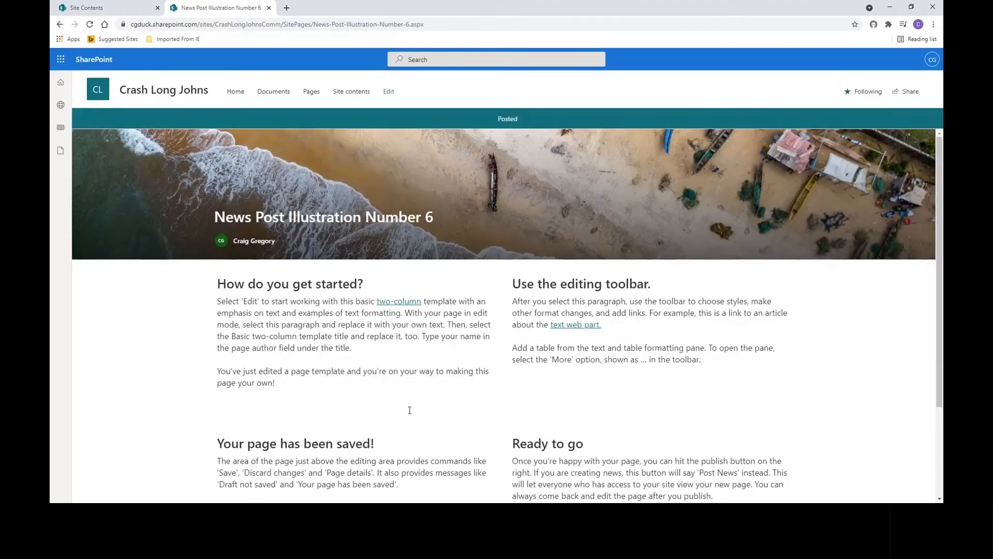
- Back in Site Pages, bulk-set Origin to Japan for News-Post-Illustration-Number-3 and Number-4
click(311, 93)
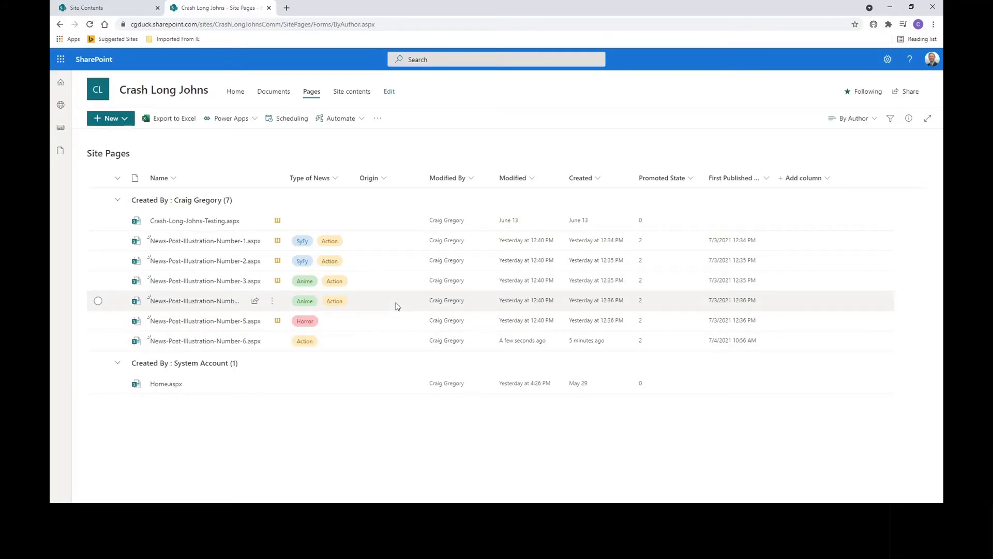
click(98, 282)
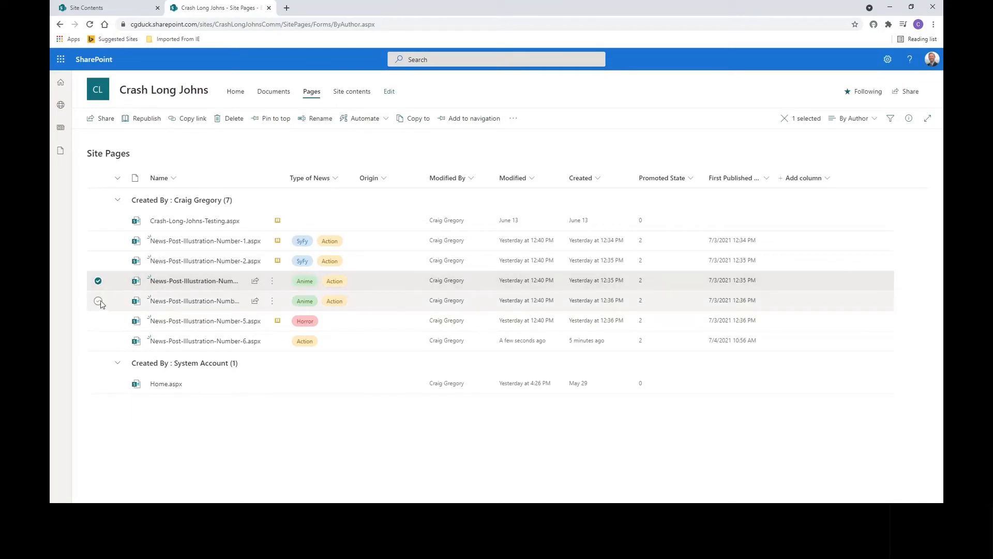
click(98, 301)
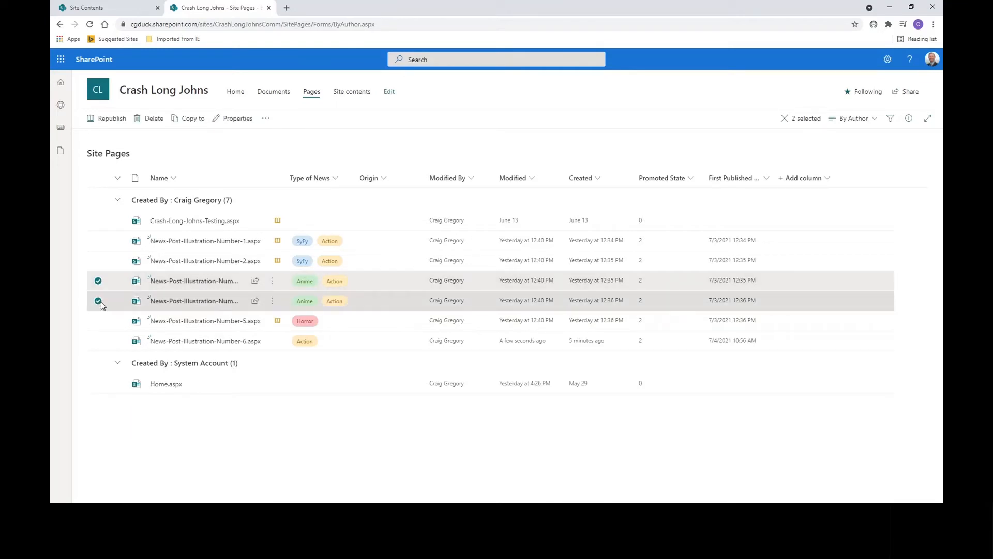
click(909, 119)
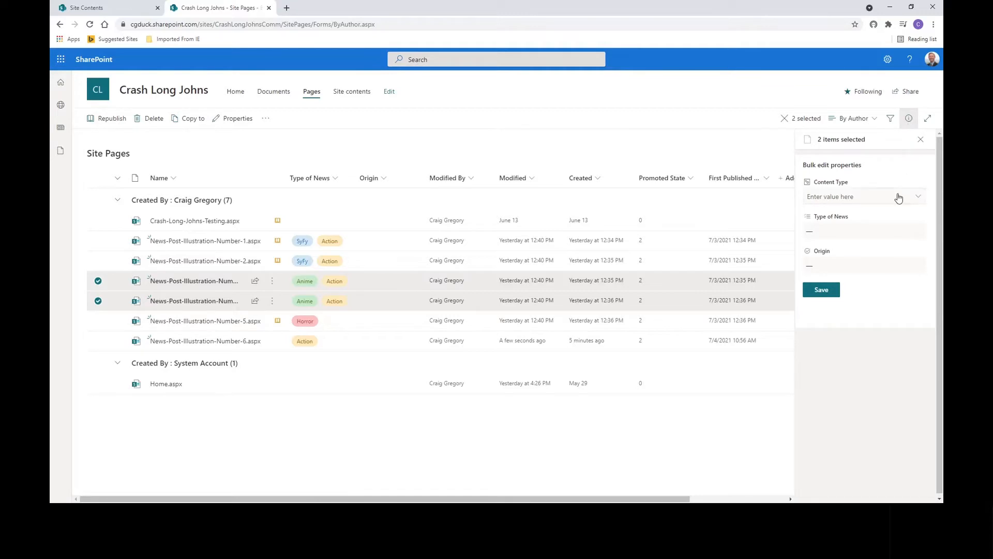
click(847, 266)
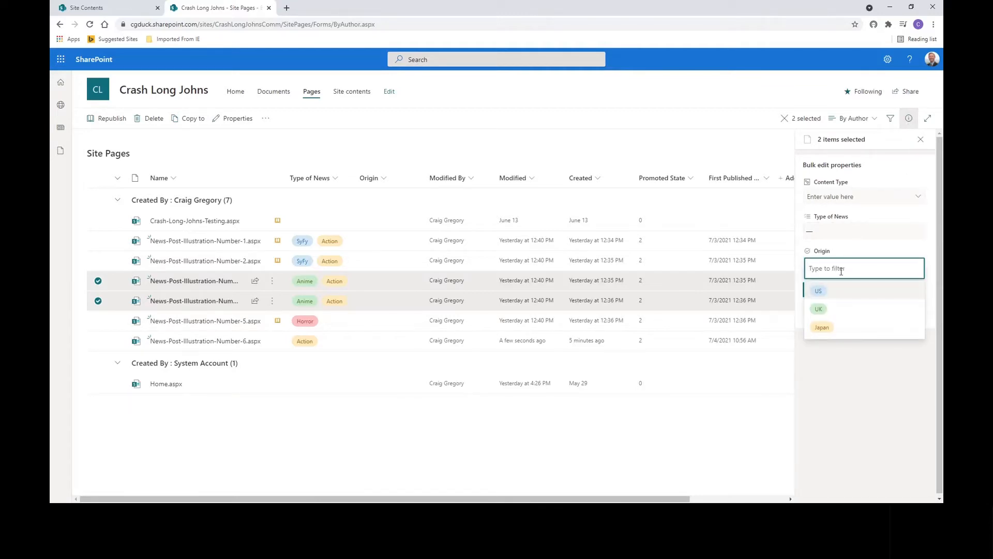
click(827, 328)
click(824, 291)
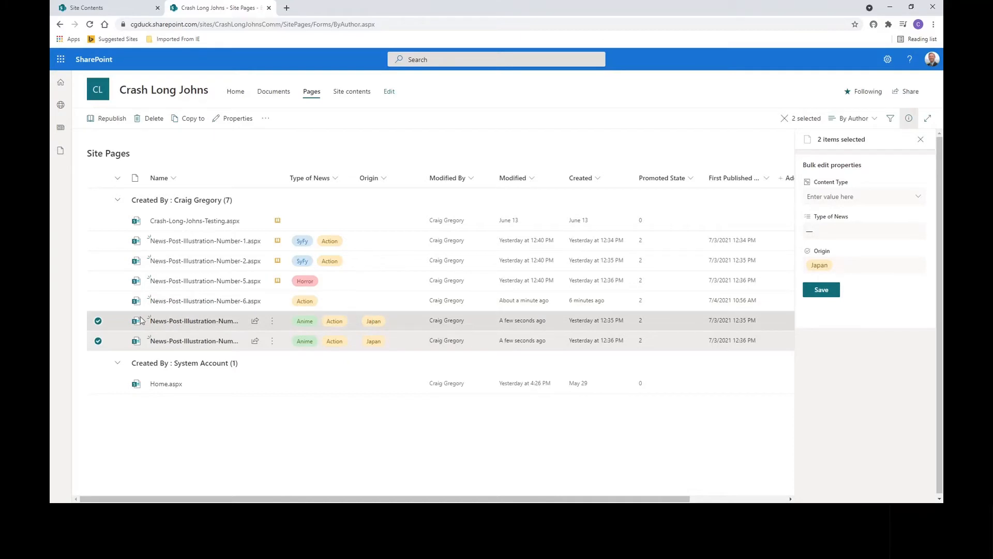
- Set the Origin of News-Post-Illustration-Number-6 to UK in its details pane
click(97, 321)
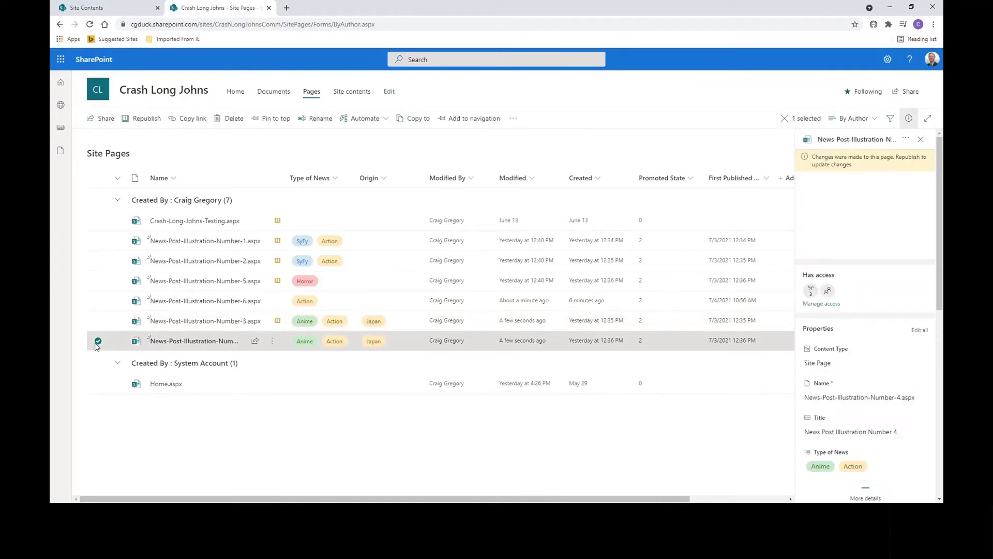
click(97, 340)
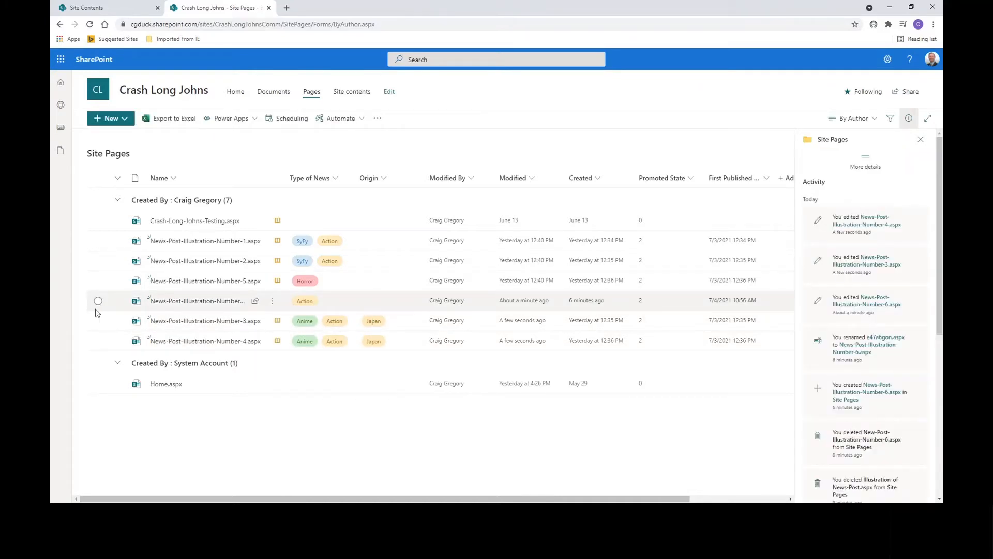
click(98, 301)
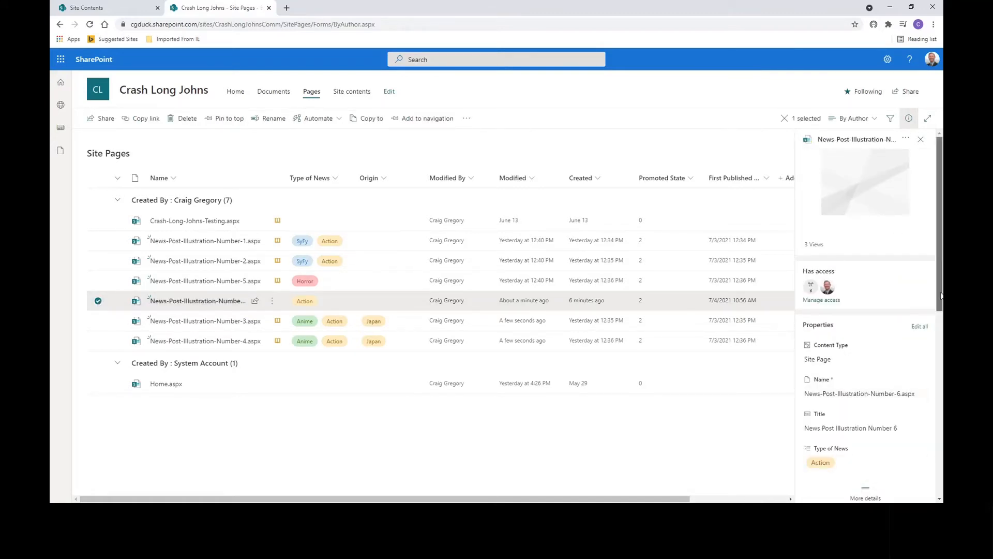
scroll(849, 310, down, 3)
click(825, 320)
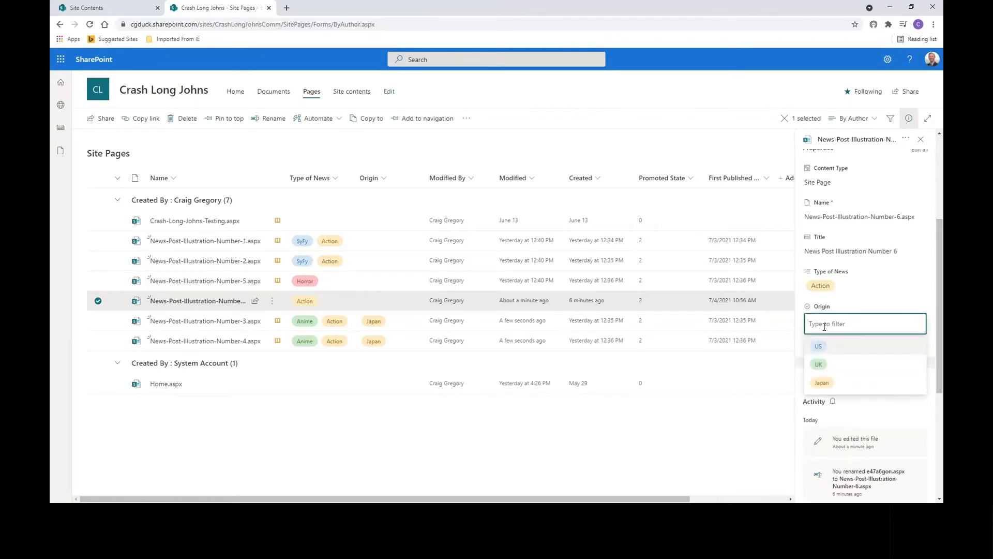
click(829, 366)
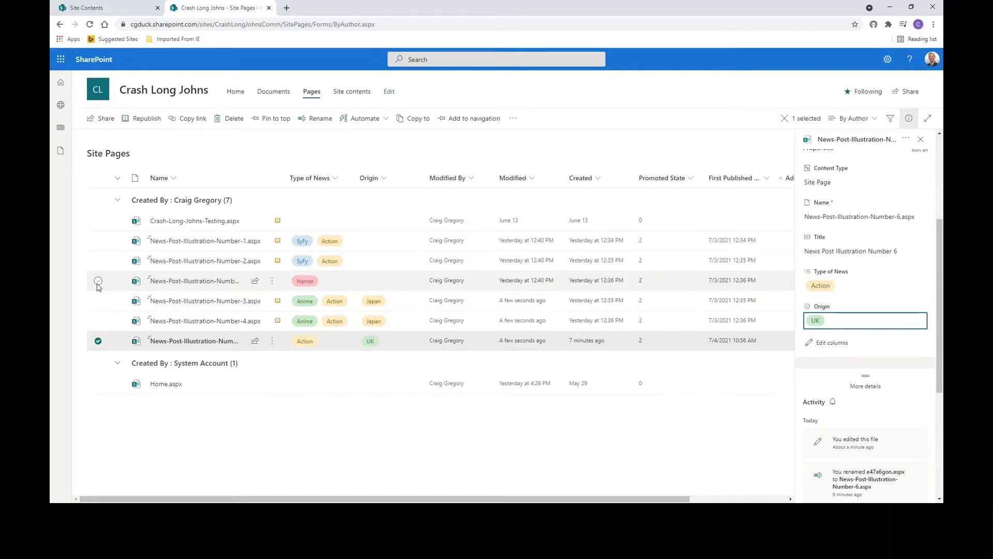
- Set the Origin of News-Post-Illustration-Number-5 to US and close the details pane
click(98, 341)
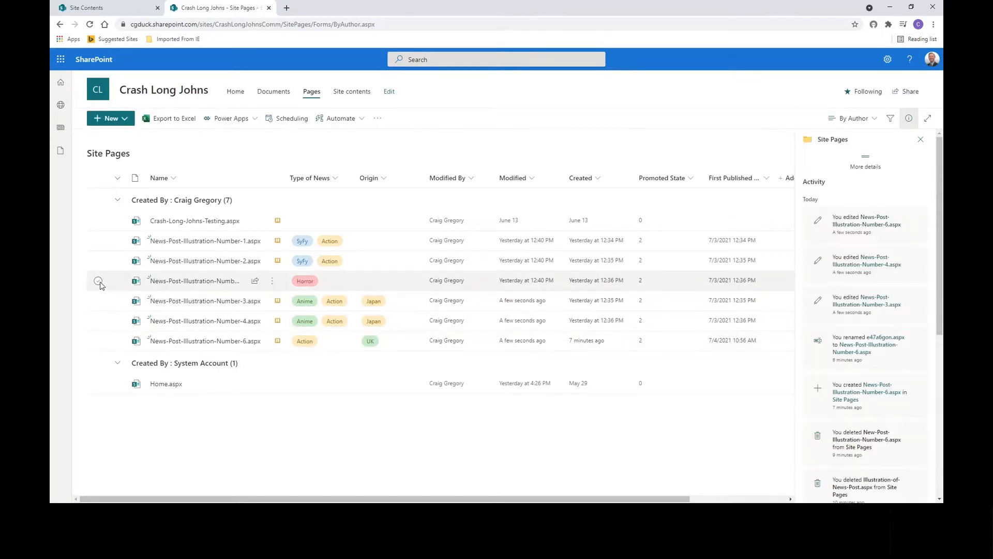
click(98, 280)
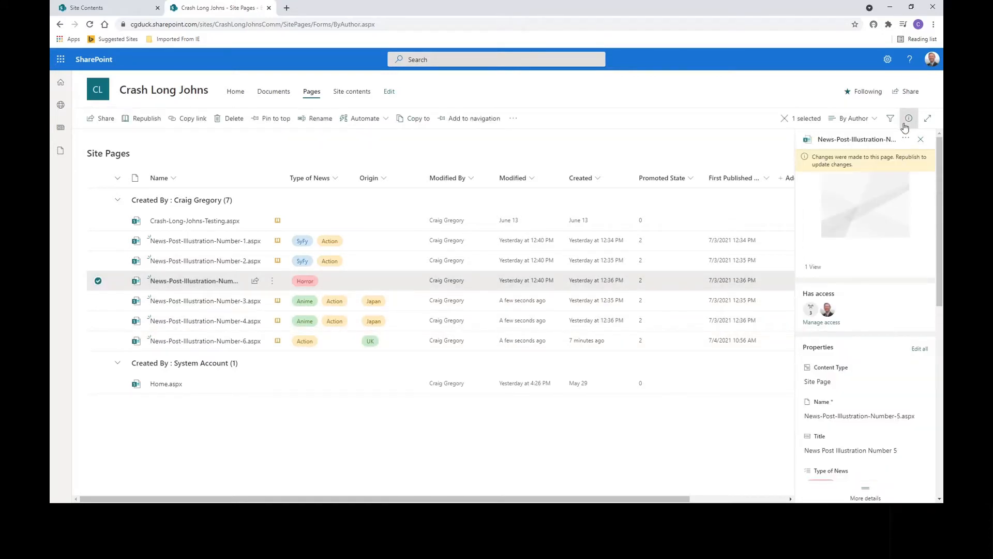
drag(940, 270, 940, 373)
click(859, 289)
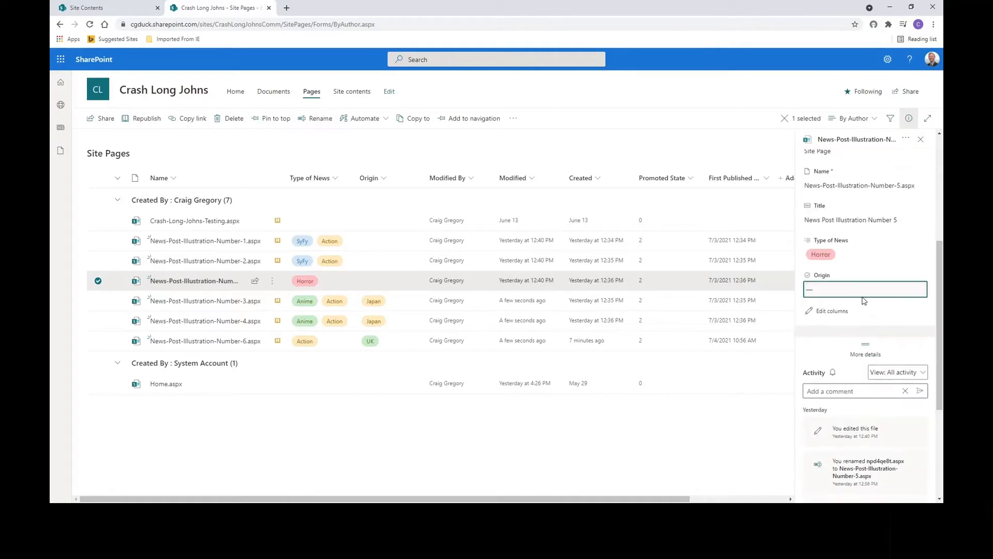
text(US)
key(Return)
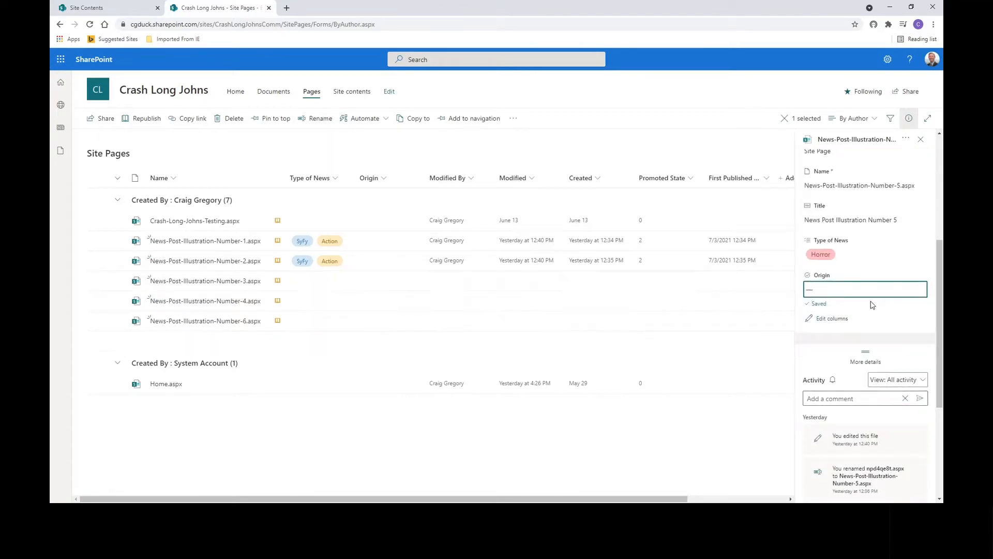
click(909, 119)
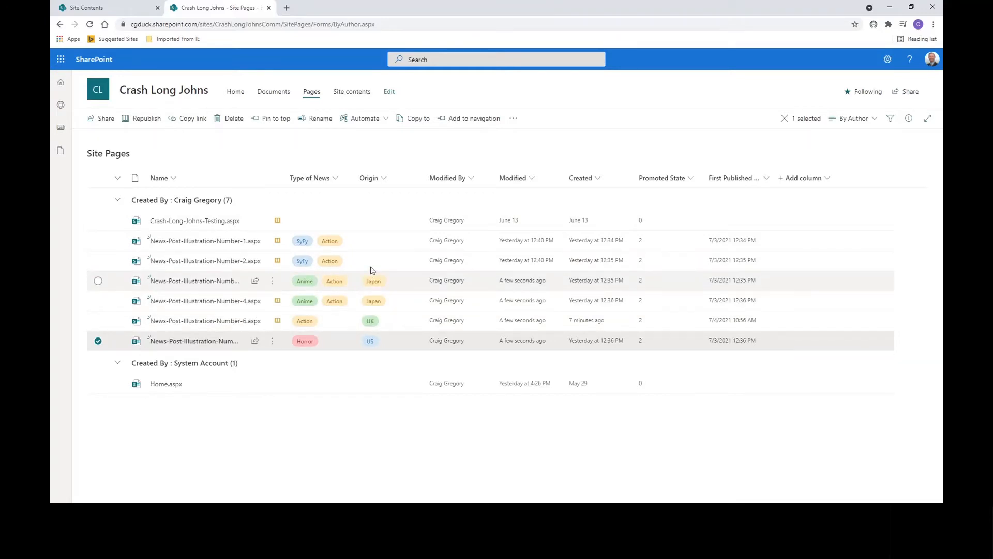
- Open the site's Home page in edit mode and open the News web part's properties
click(96, 92)
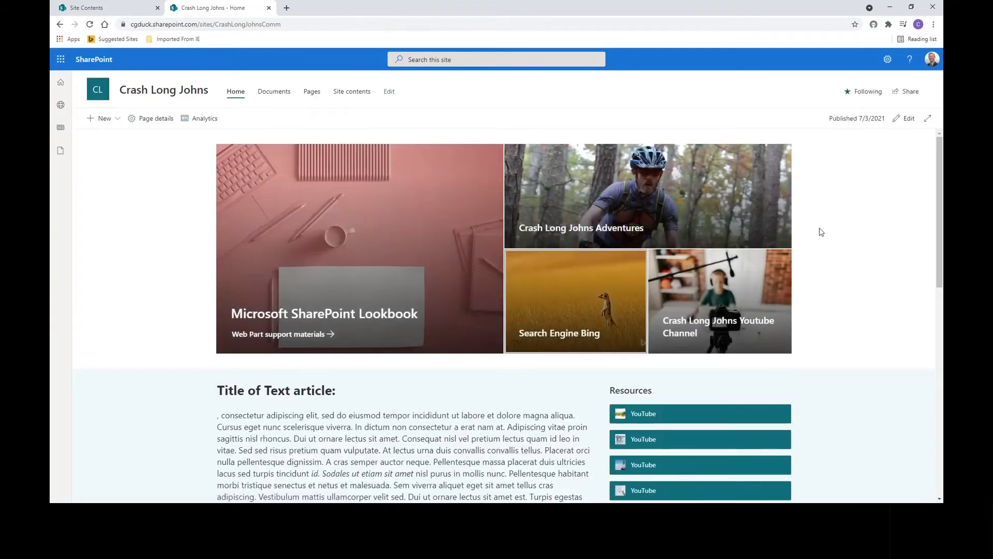
drag(941, 157, 921, 306)
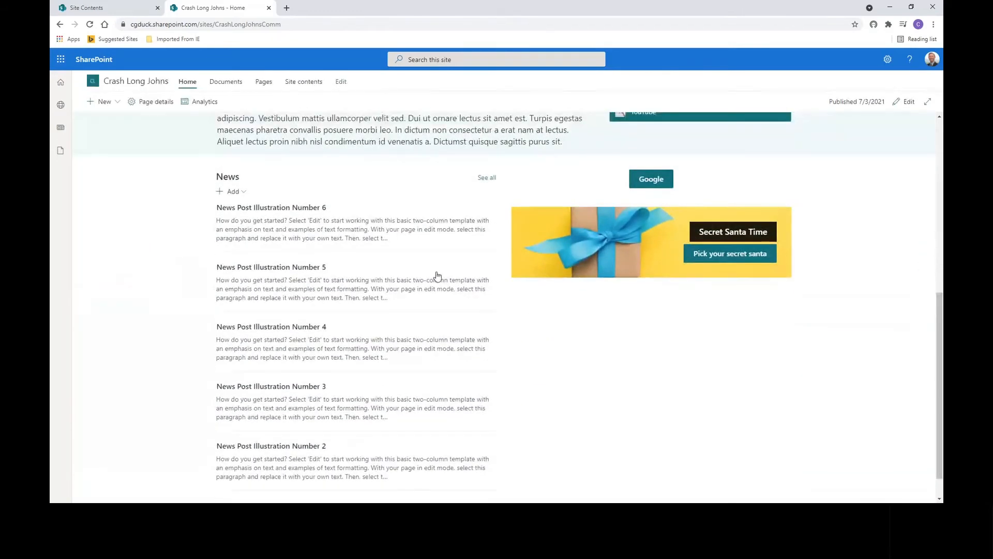
click(906, 102)
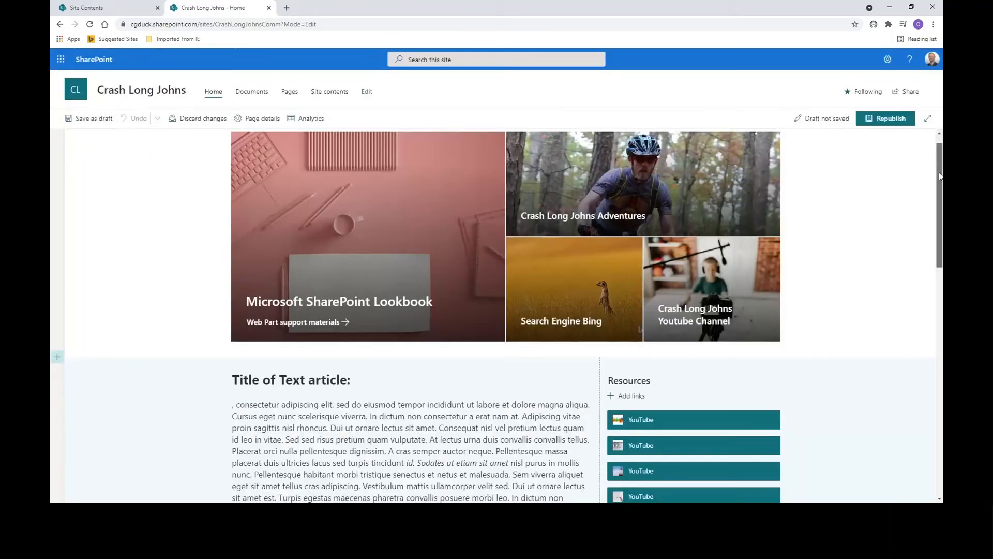
scroll(333, 249, down, 6)
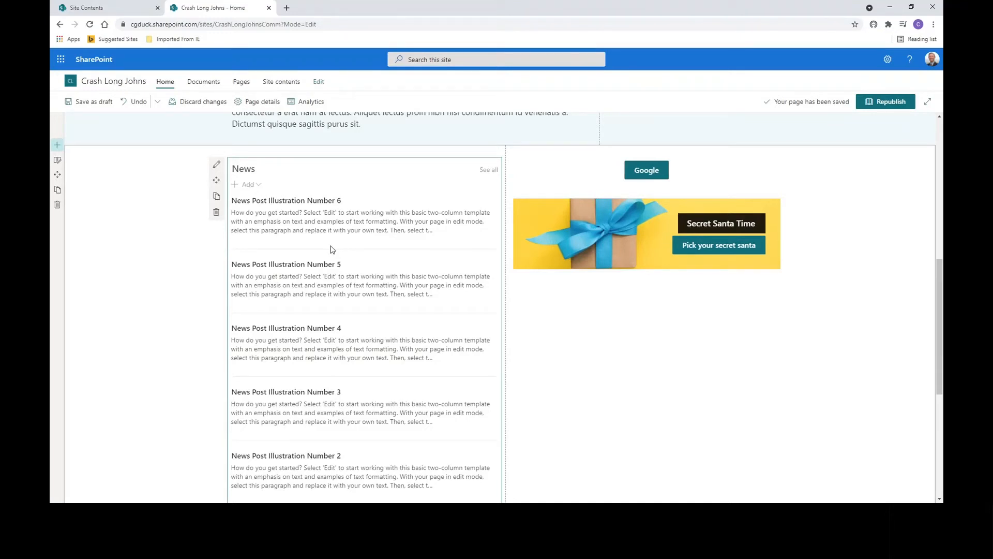
click(216, 166)
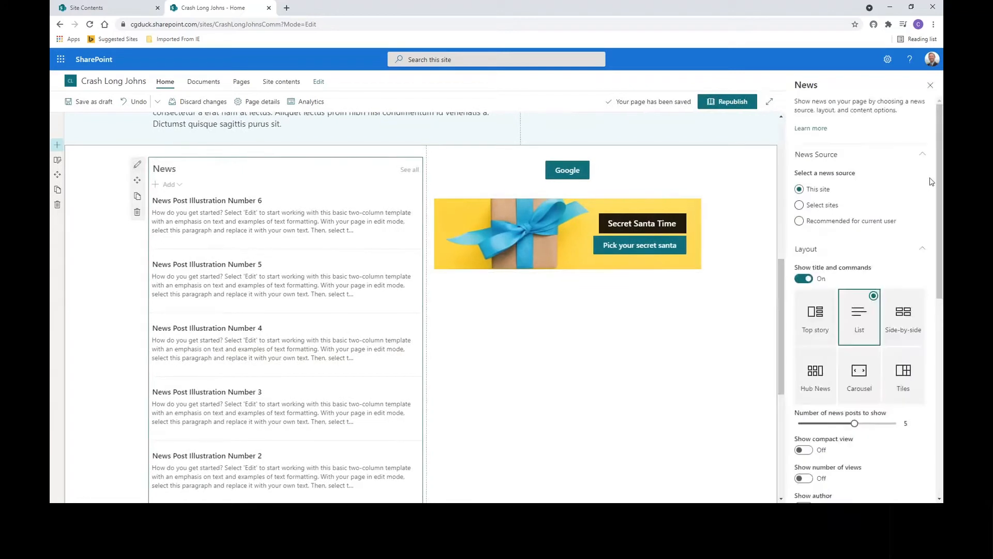
- Filter the News web part by page property Type of News equals Anime
scroll(938, 221, down, 6)
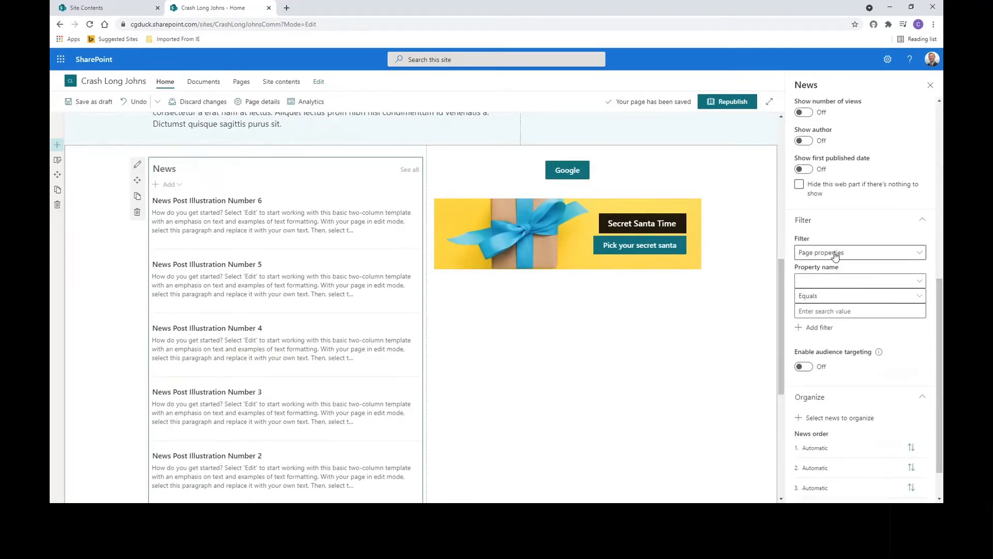
click(829, 283)
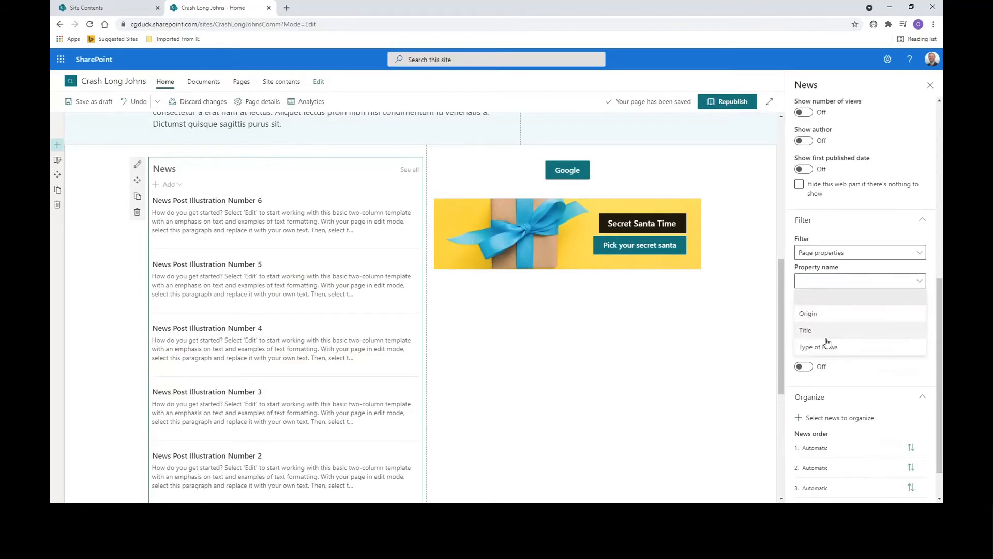
click(825, 348)
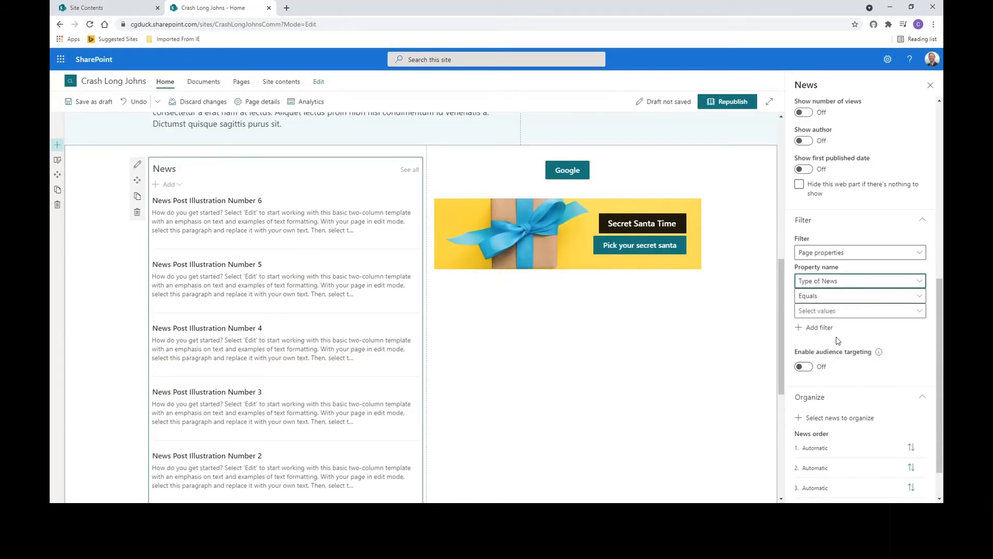
click(902, 297)
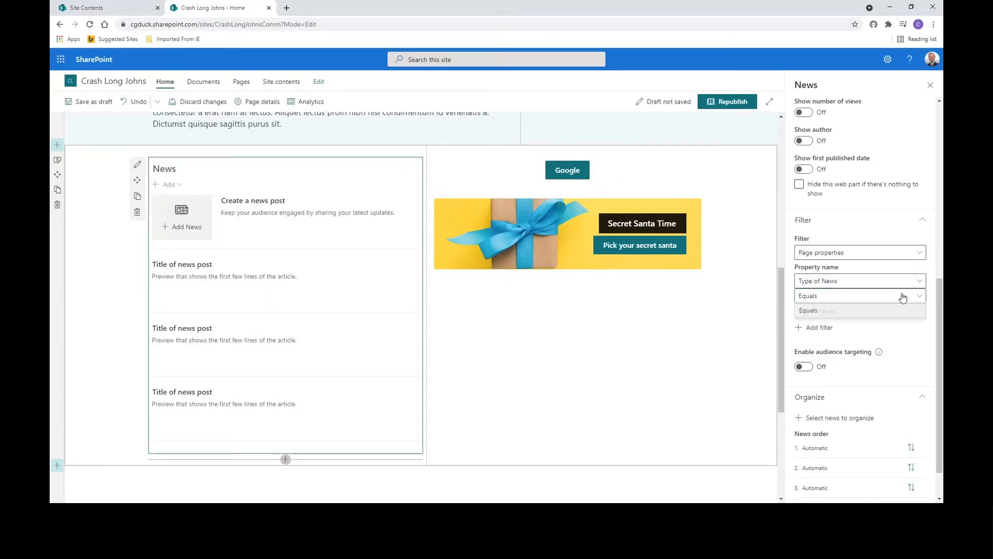
click(861, 310)
click(860, 312)
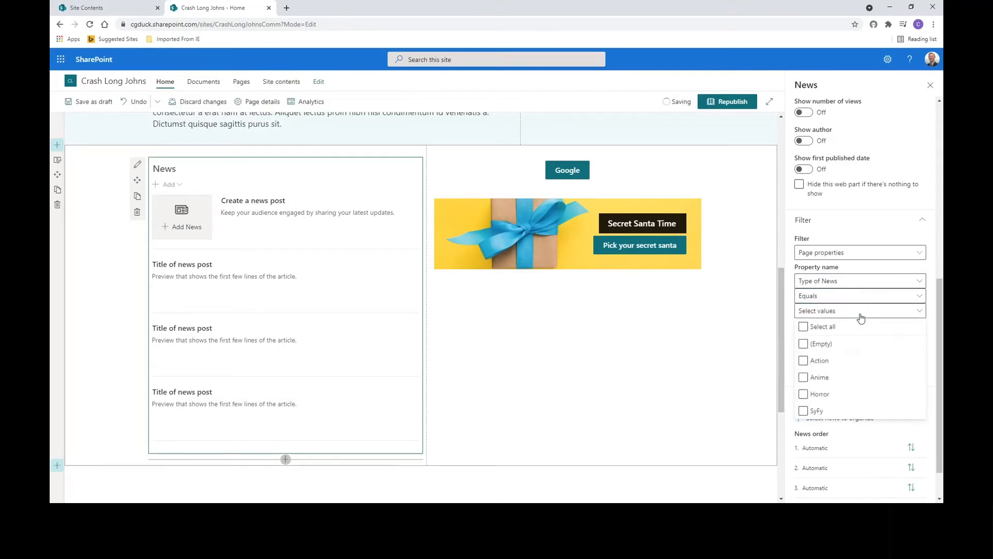
click(803, 381)
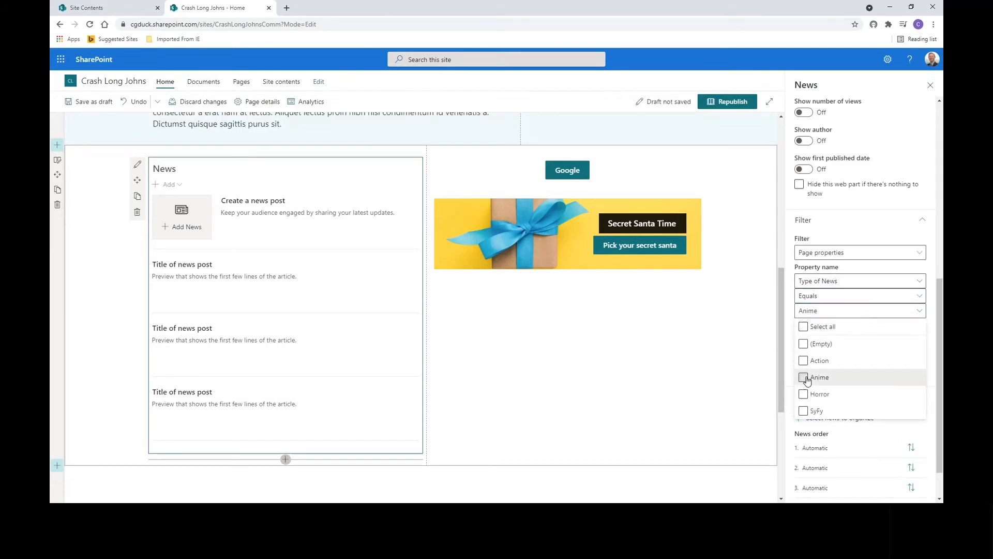
click(935, 335)
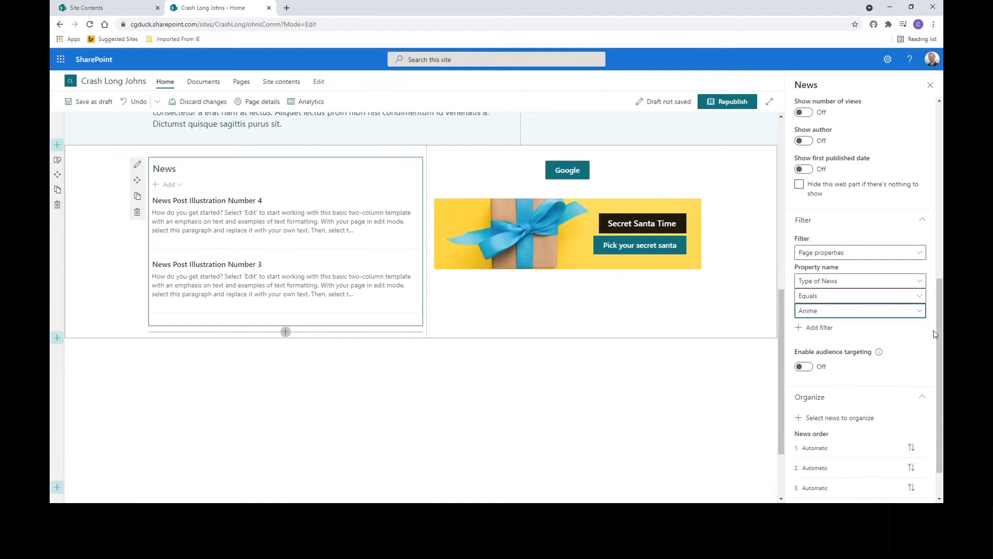
- Add a second News filter on page property Origin equals Japan
click(813, 329)
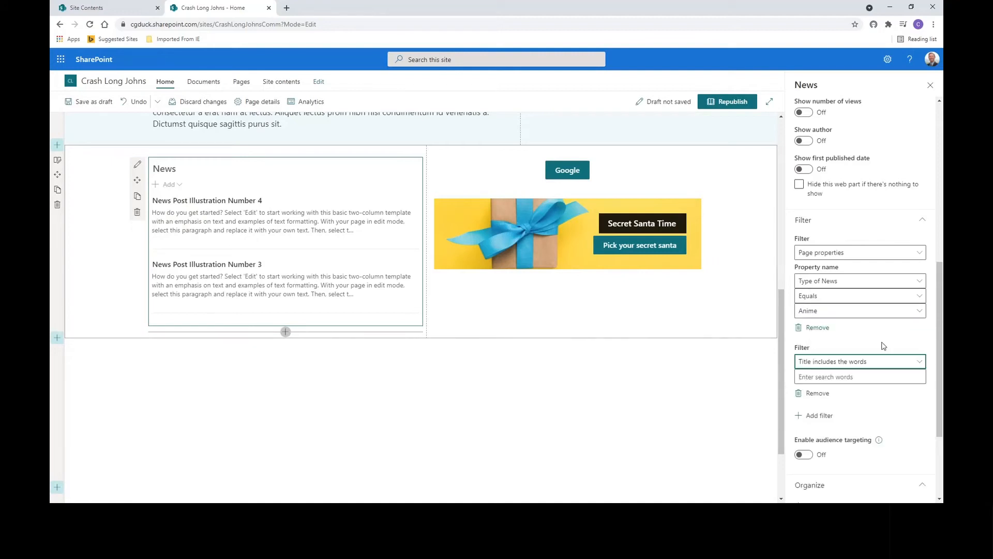
click(833, 367)
click(826, 465)
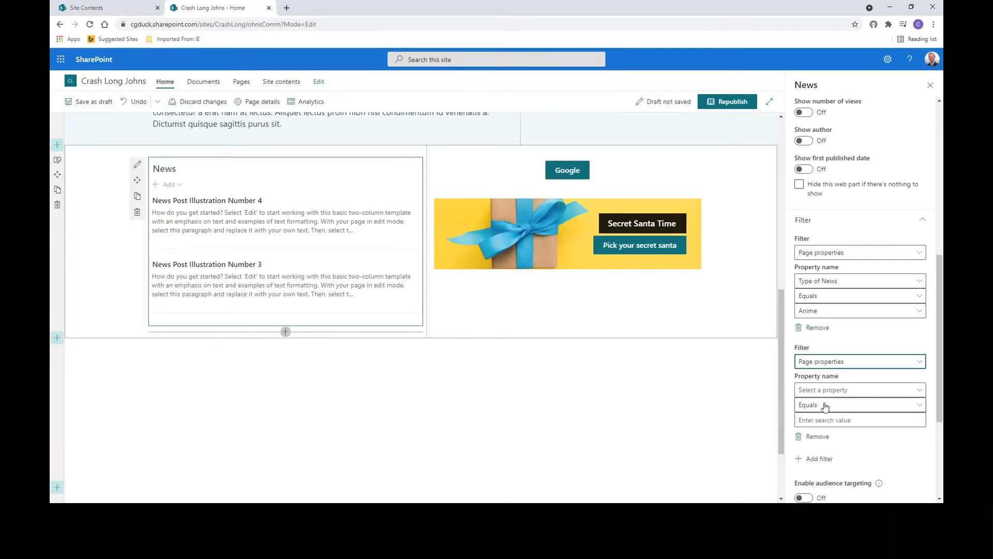
click(825, 394)
click(826, 420)
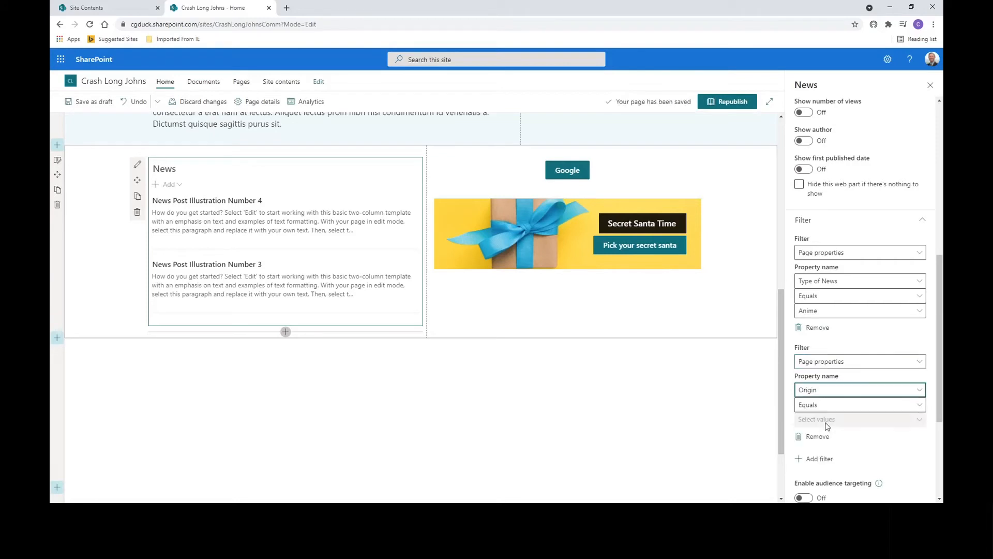
click(836, 421)
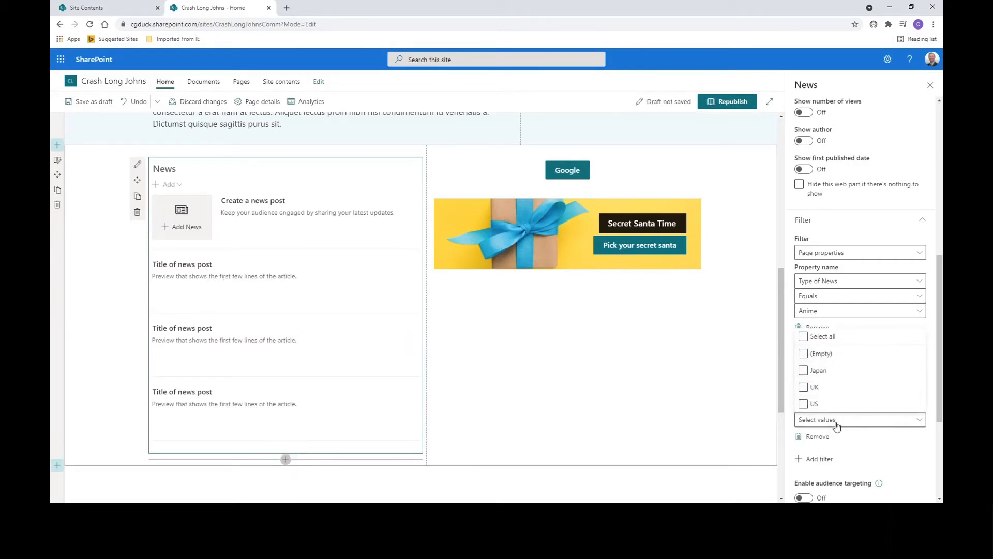
click(805, 371)
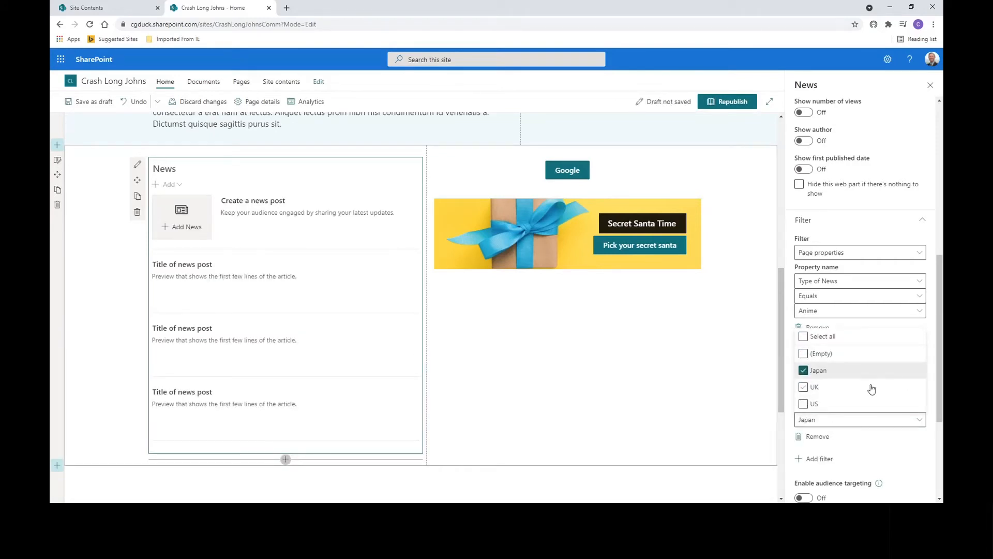
click(931, 386)
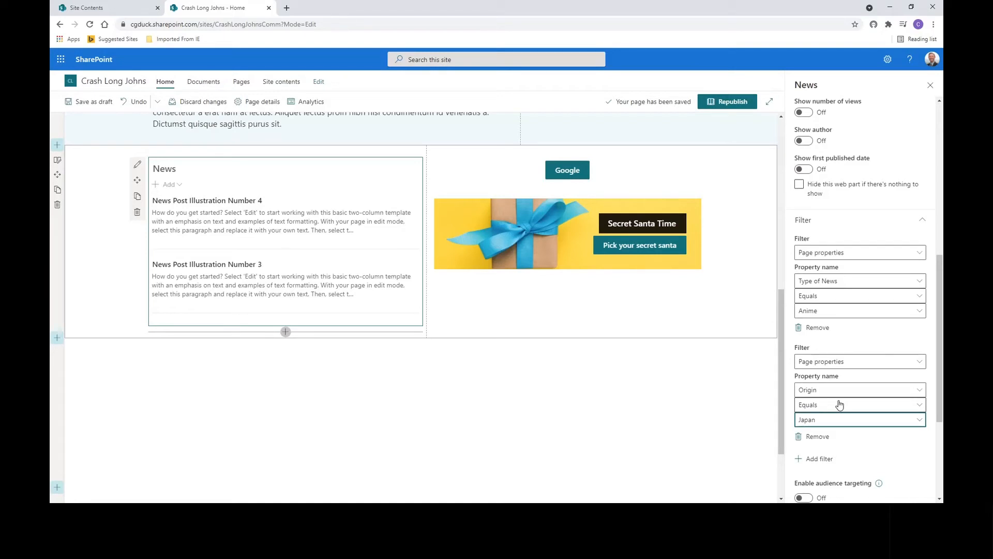
- Open the Site Pages library in a new tab to check the pages' Type of News and Origin tags
click(115, 9)
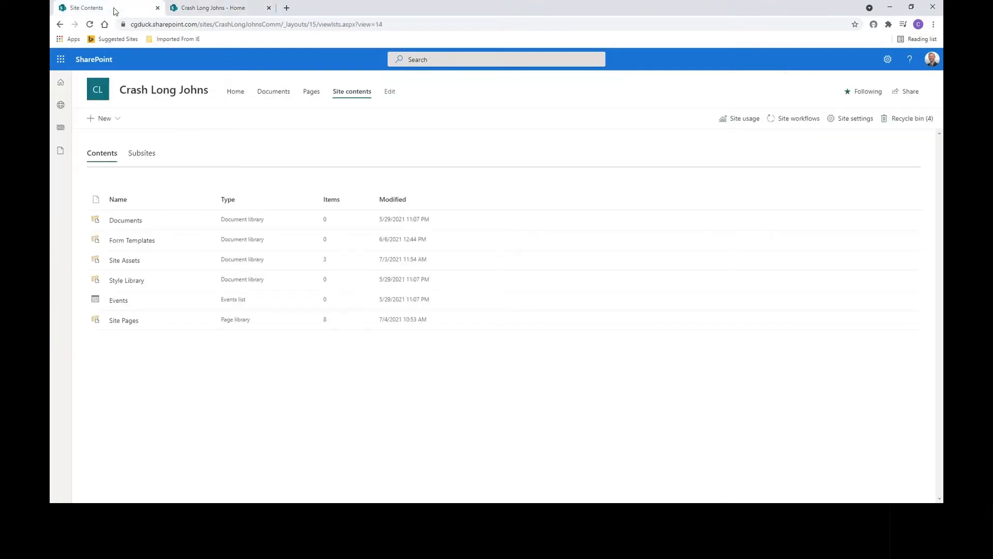
click(120, 321)
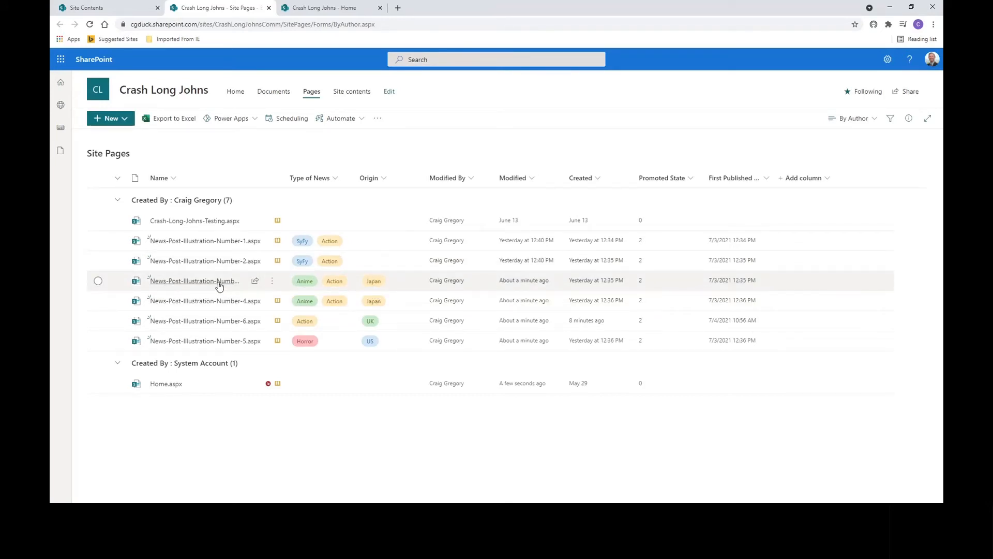
mouse_move(220, 288)
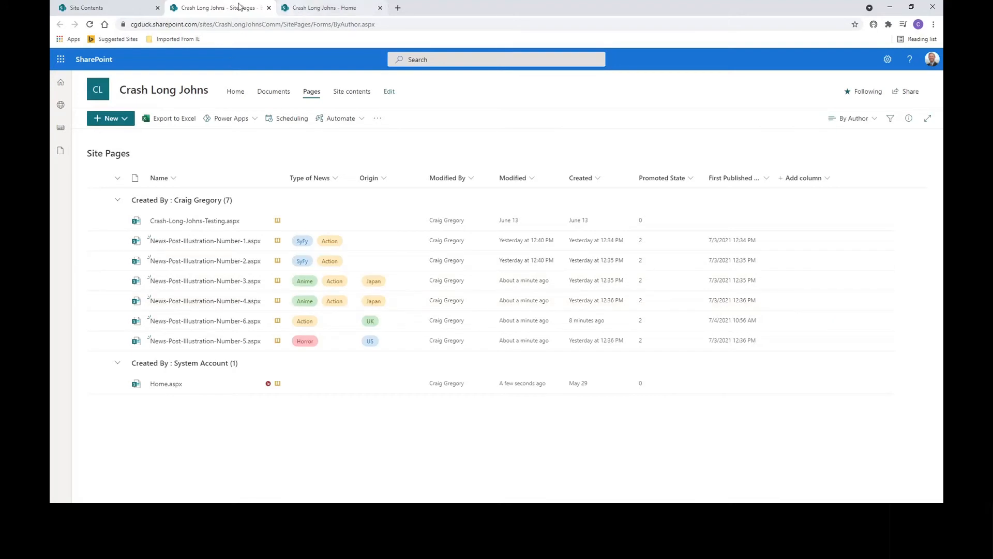
click(312, 9)
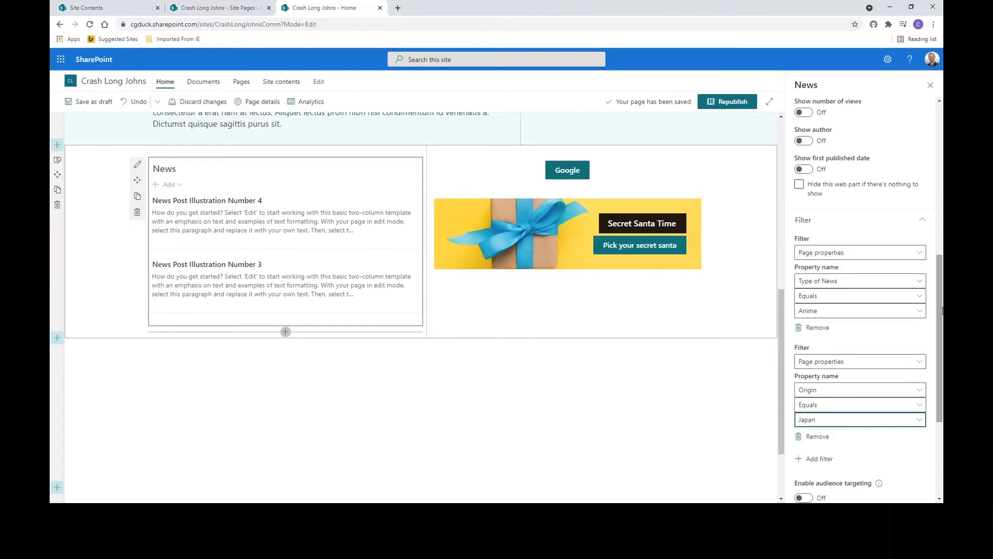
- Close the web part properties pane and republish the Home page
drag(940, 308, 943, 198)
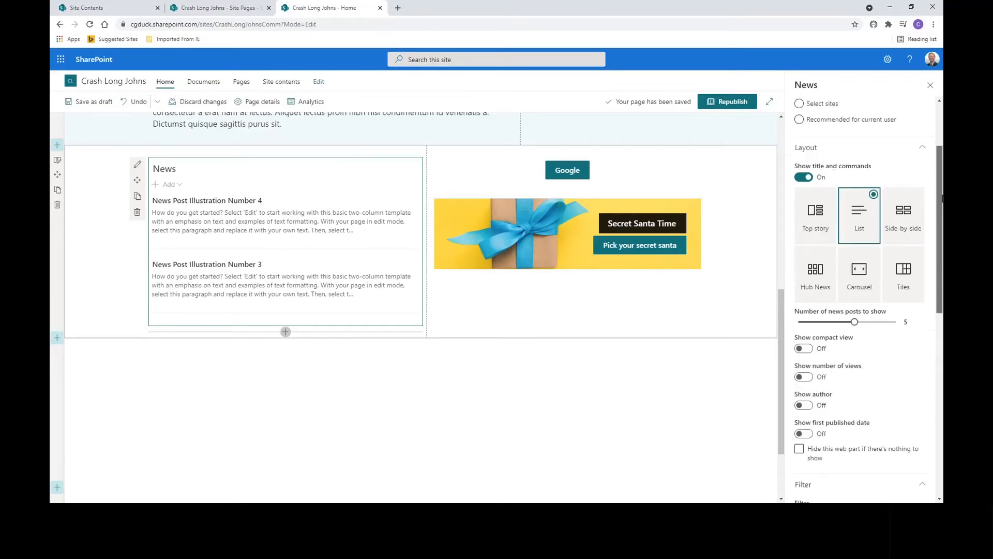
click(929, 85)
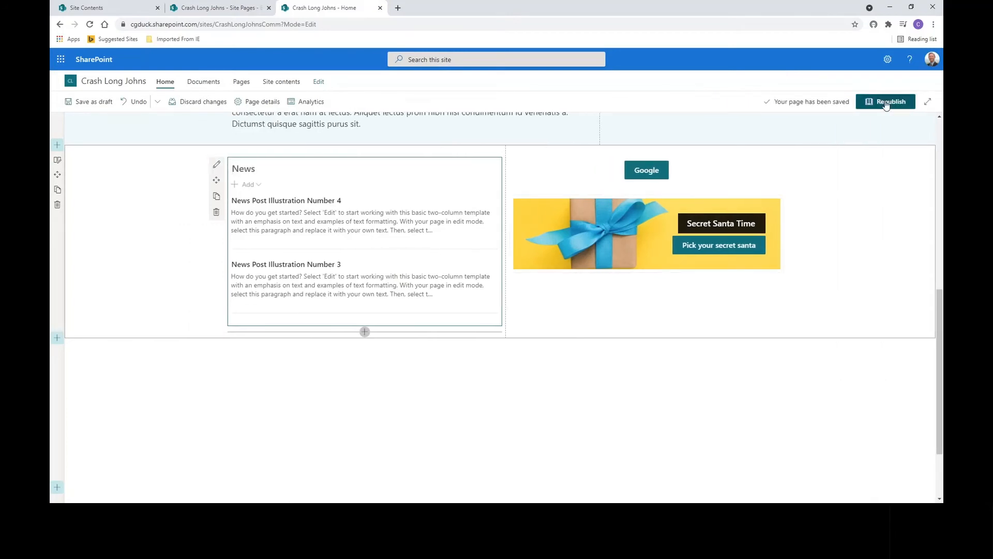
click(885, 102)
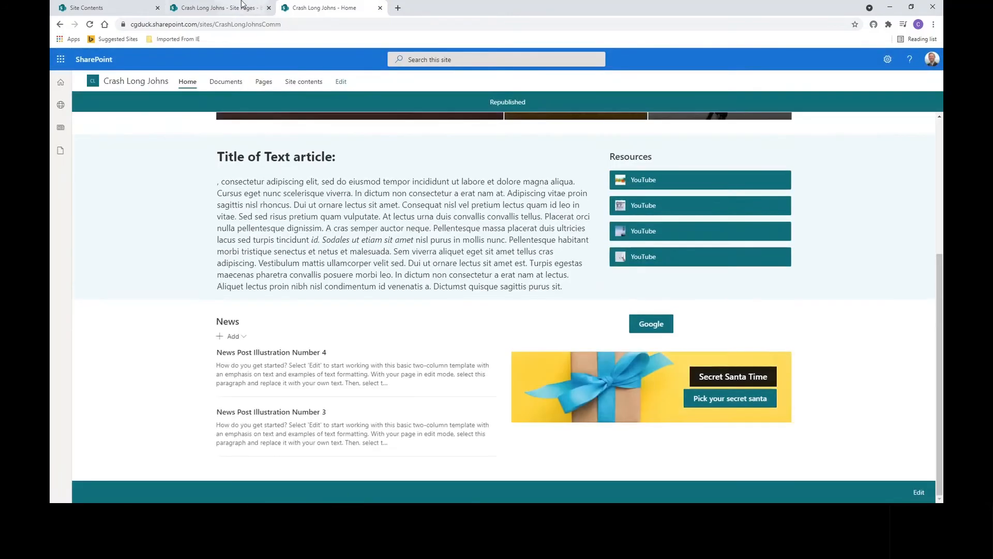
click(268, 8)
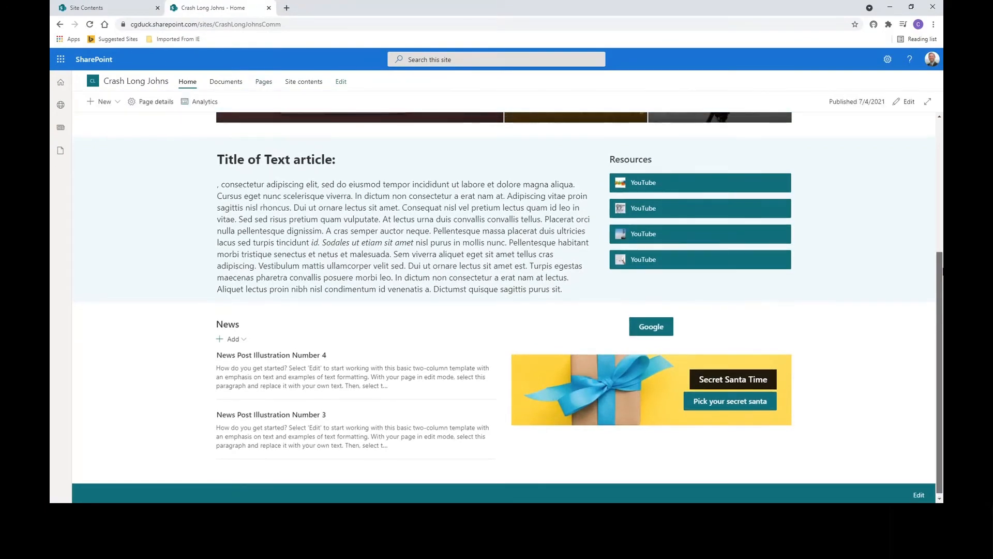
mouse_move(940, 287)
mouse_down()
mouse_move(942, 234)
mouse_move(941, 290)
mouse_up()
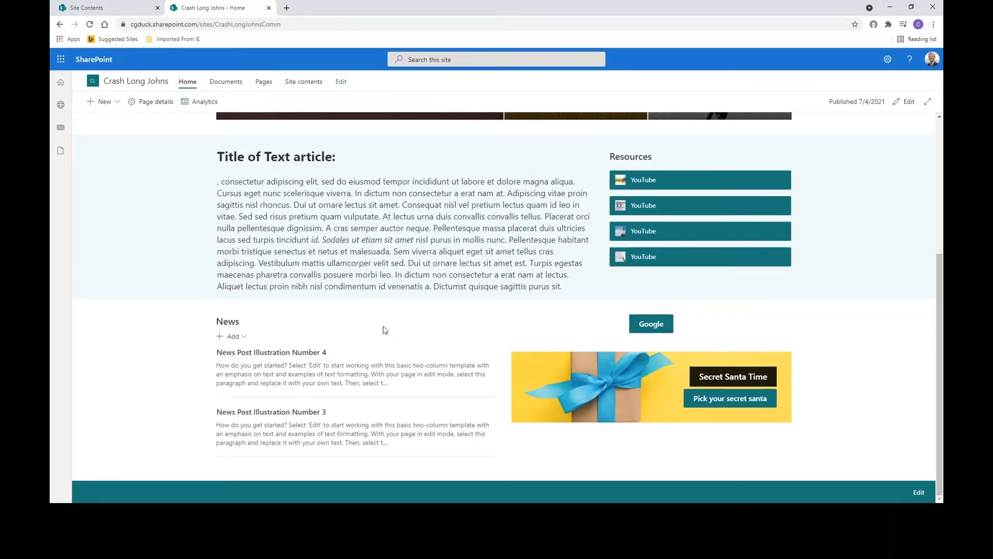
click(102, 12)
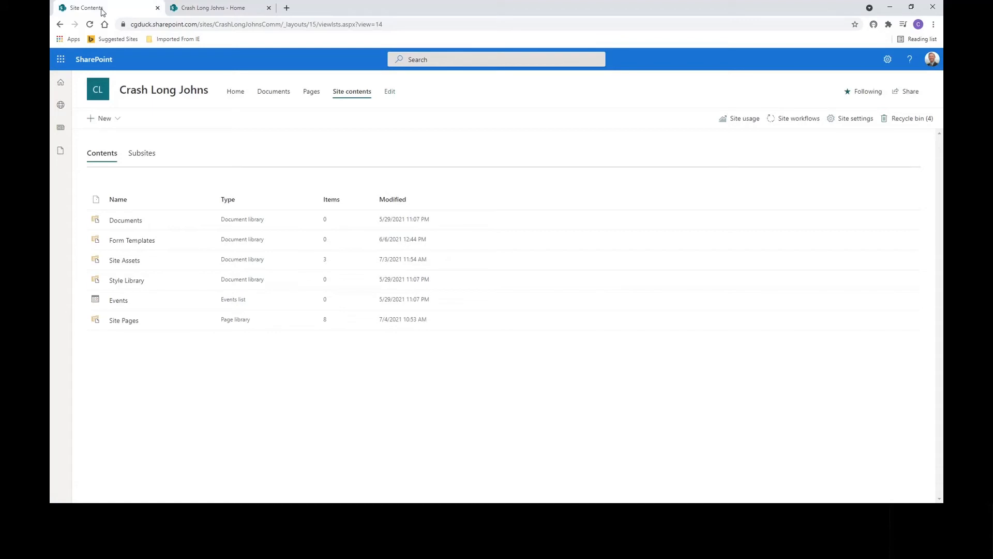
click(221, 13)
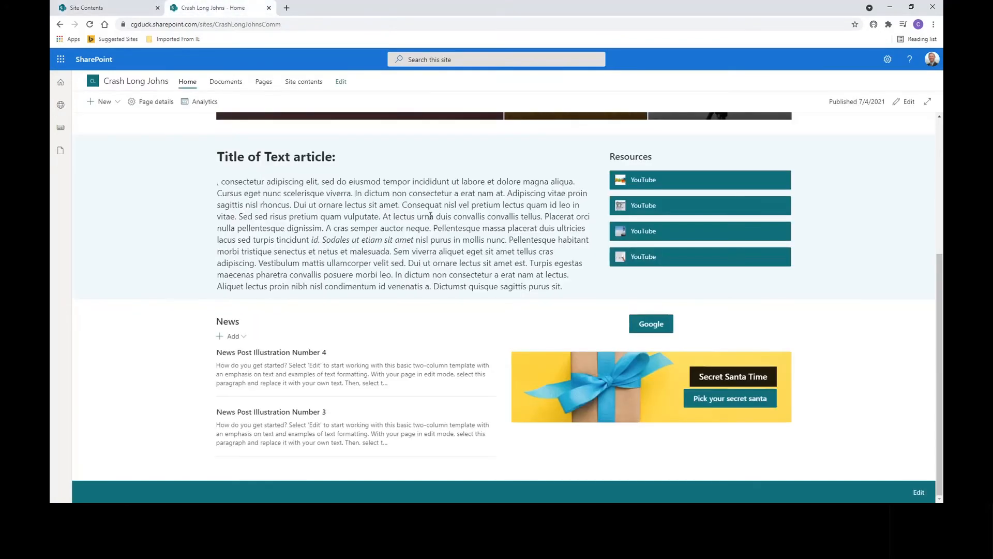
scroll(430, 212, up, 5)
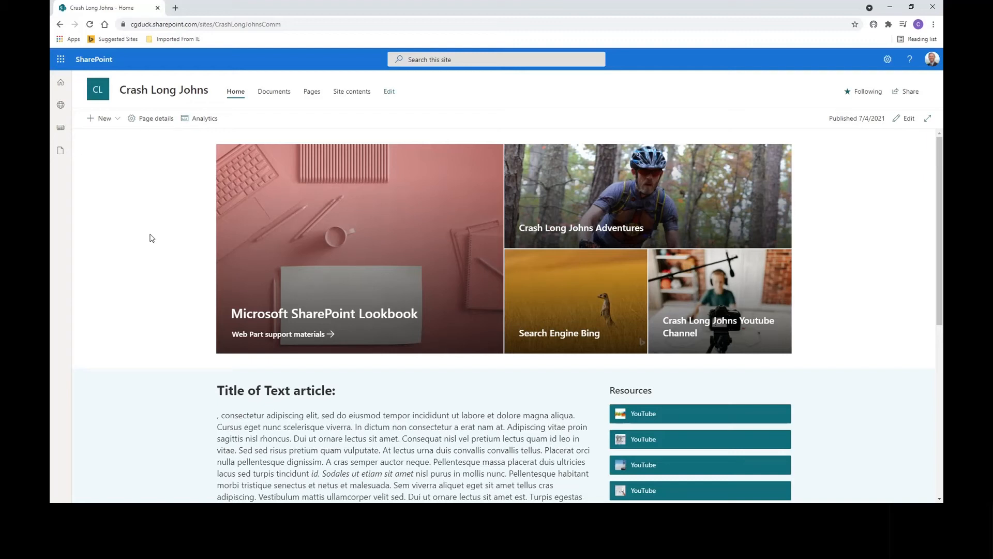
- Start a new news link from a pasted YouTube URL and shorten its title to 'Fan with sign causes huge pile-up in Stage 1 of the Tour de France'
click(118, 122)
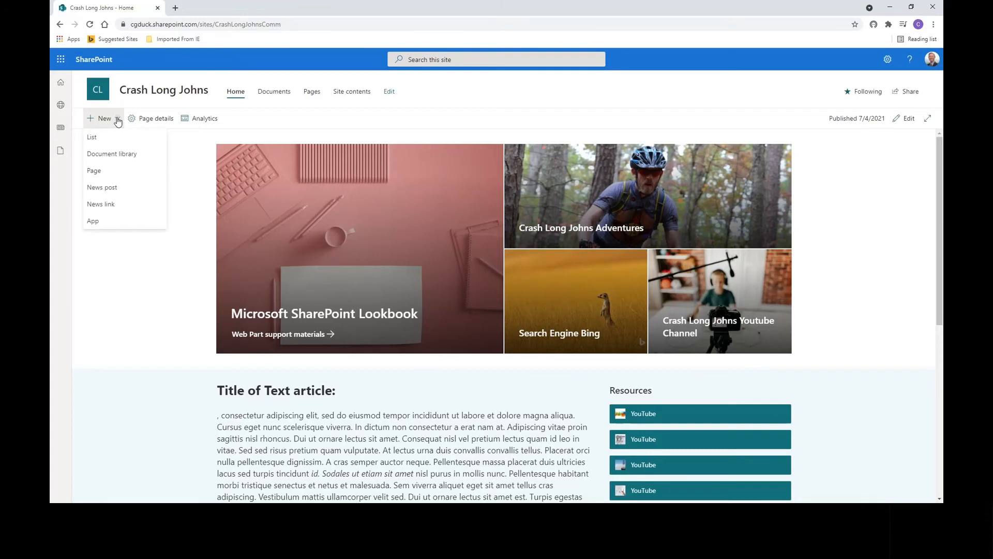
click(102, 204)
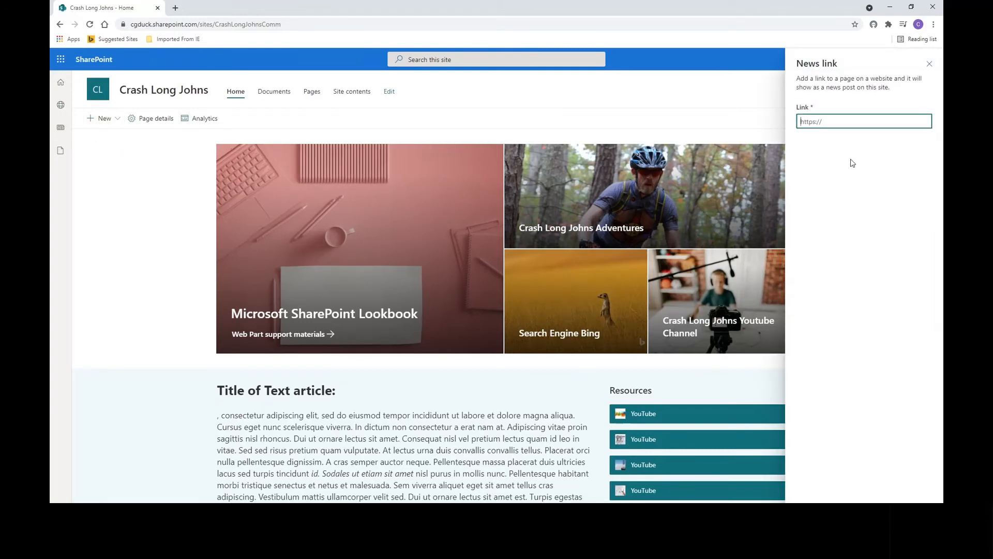
text(https://www.youtube.com/watch?v=fi7rJfSrW58)
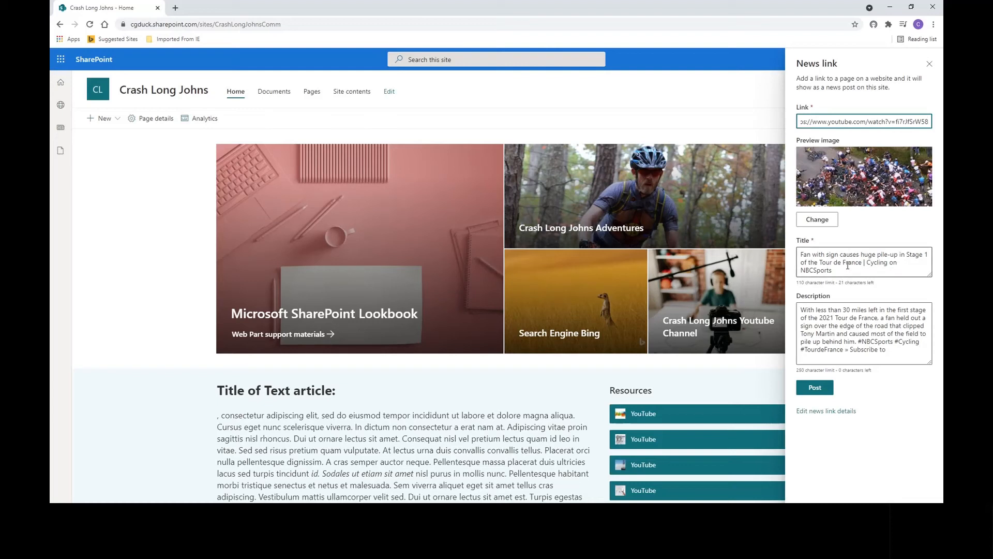
drag(863, 262, 901, 272)
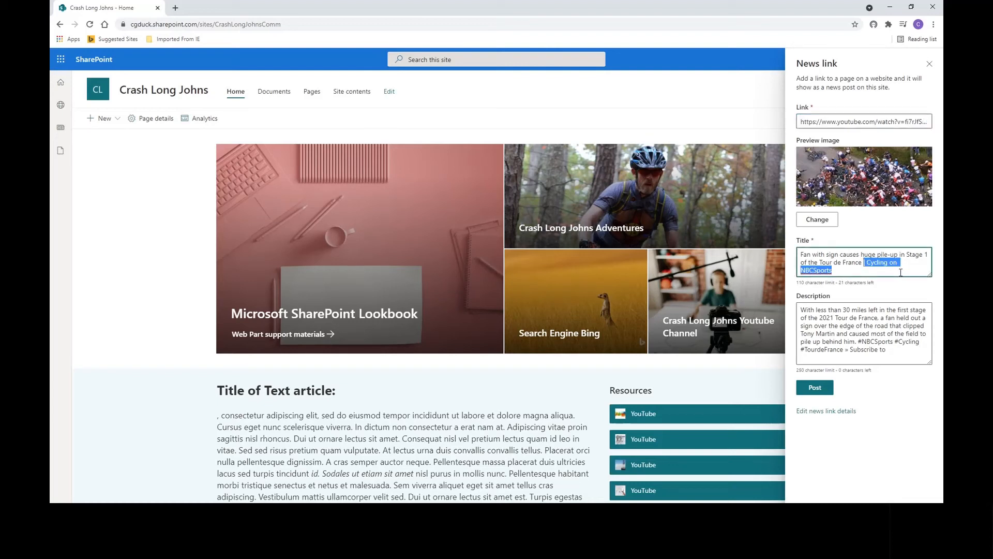
key(BackSpace)
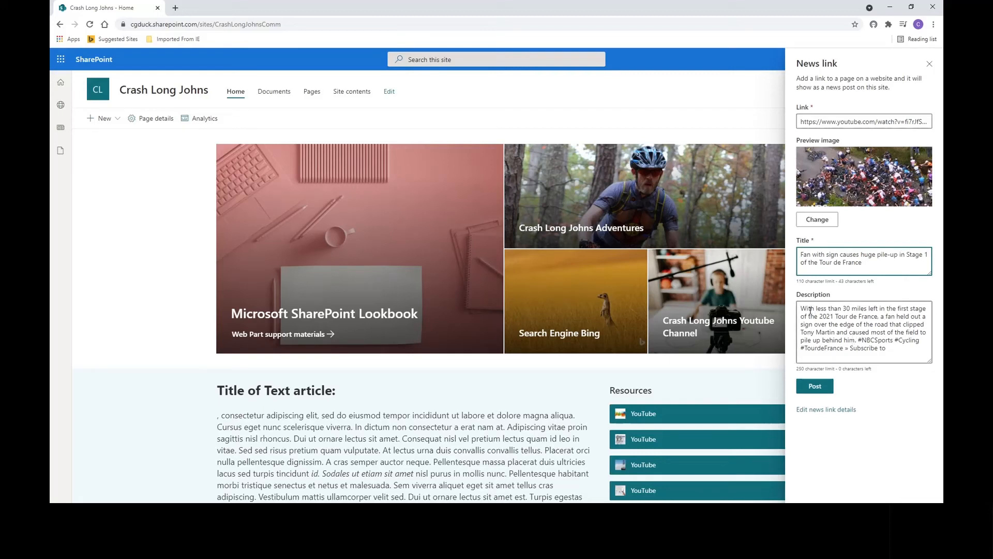
- Replace the news link's description with 'Pile up on day 1 of the Tour de France 2021'
drag(803, 308, 907, 368)
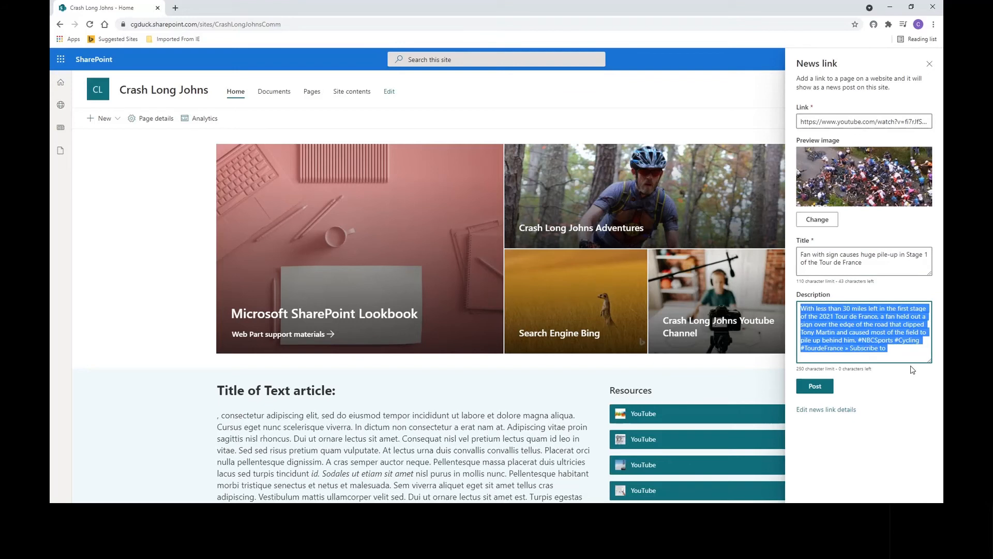
text(Pl)
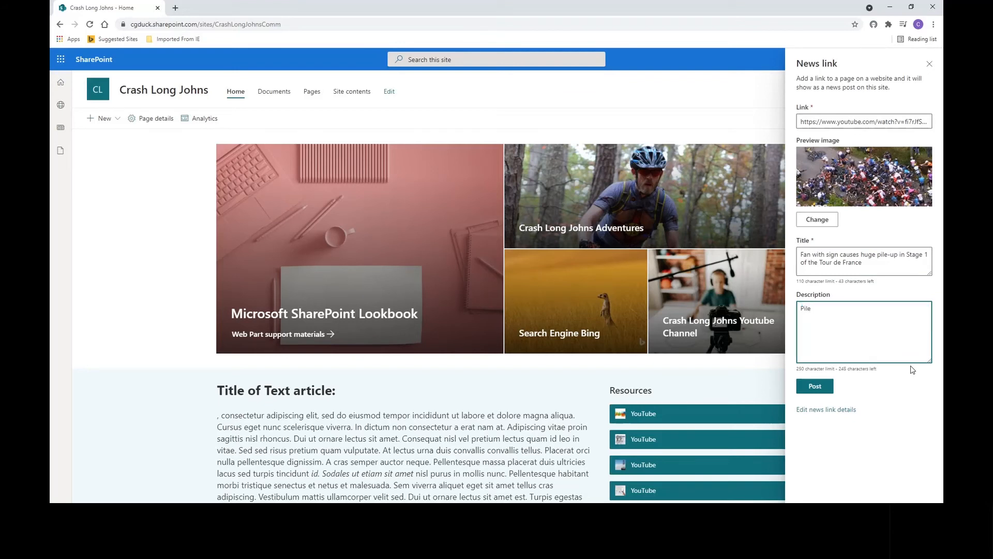
text(ile up on day 1 of the)
text(de France 2021)
- Open the news link's details and page details, and tag it with Type of News 'Action' and Origin 'UK'
click(816, 414)
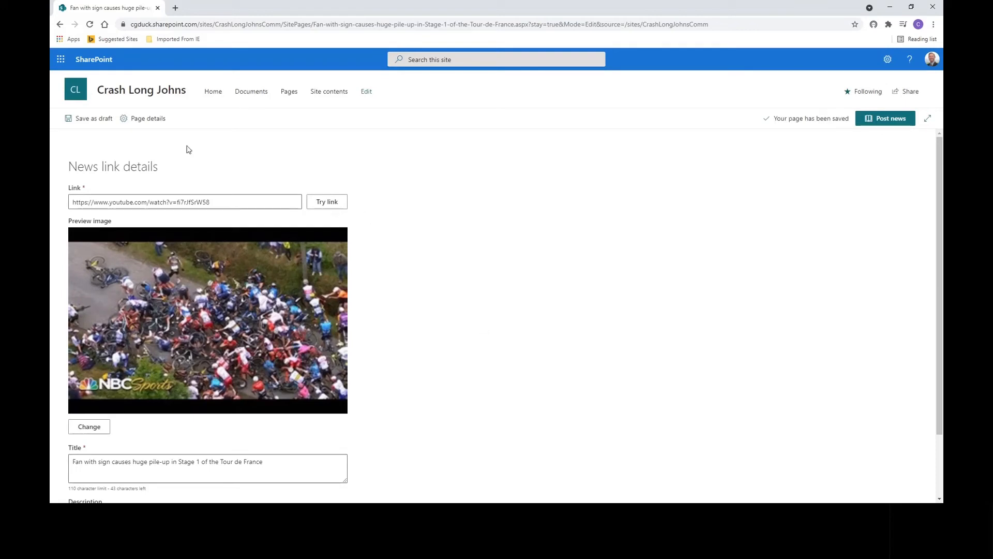
click(146, 123)
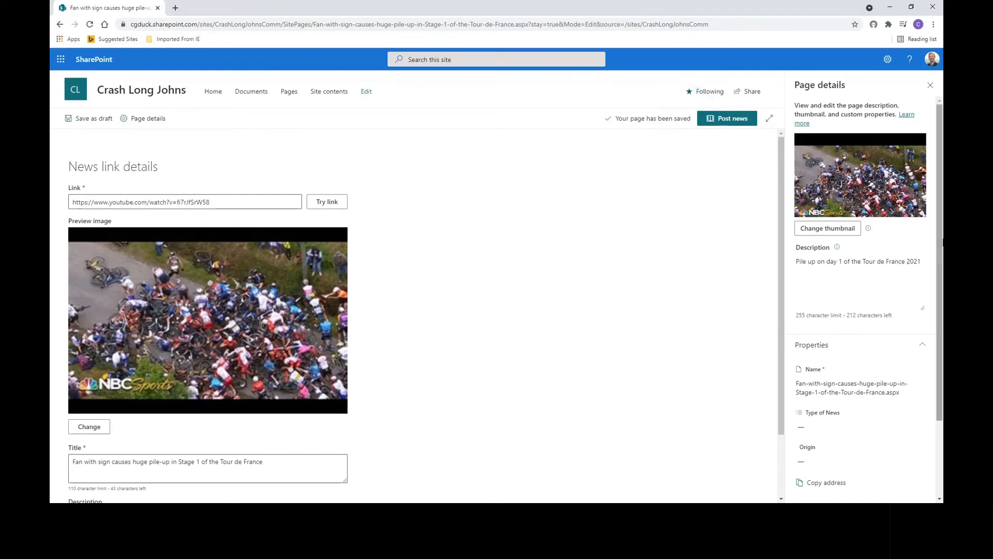
drag(942, 243, 942, 321)
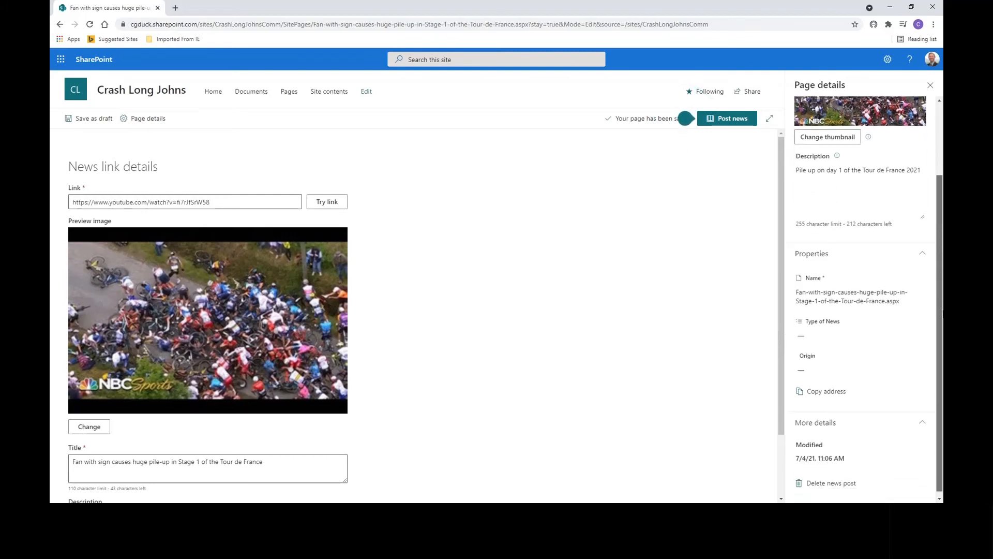
click(842, 331)
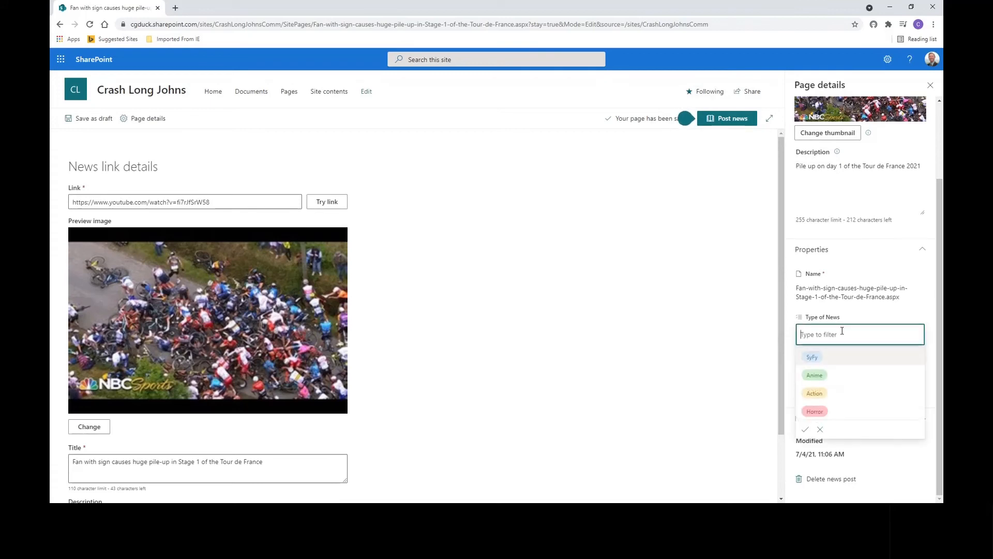
click(824, 394)
click(929, 354)
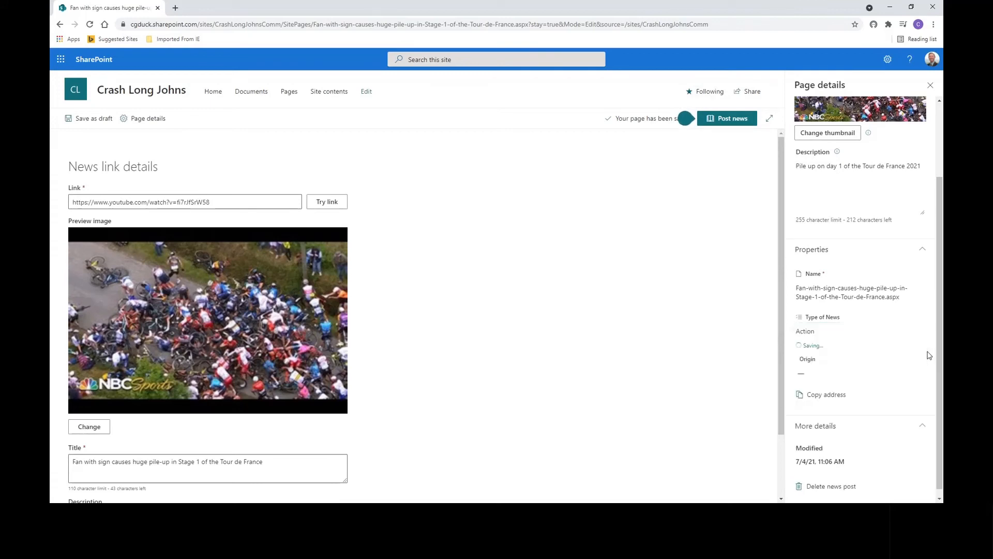
click(826, 369)
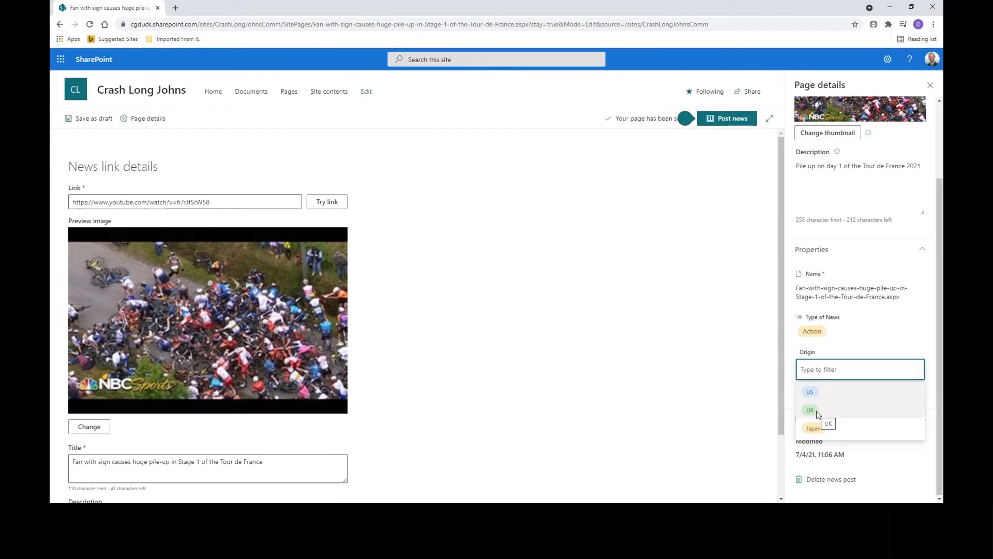
click(817, 412)
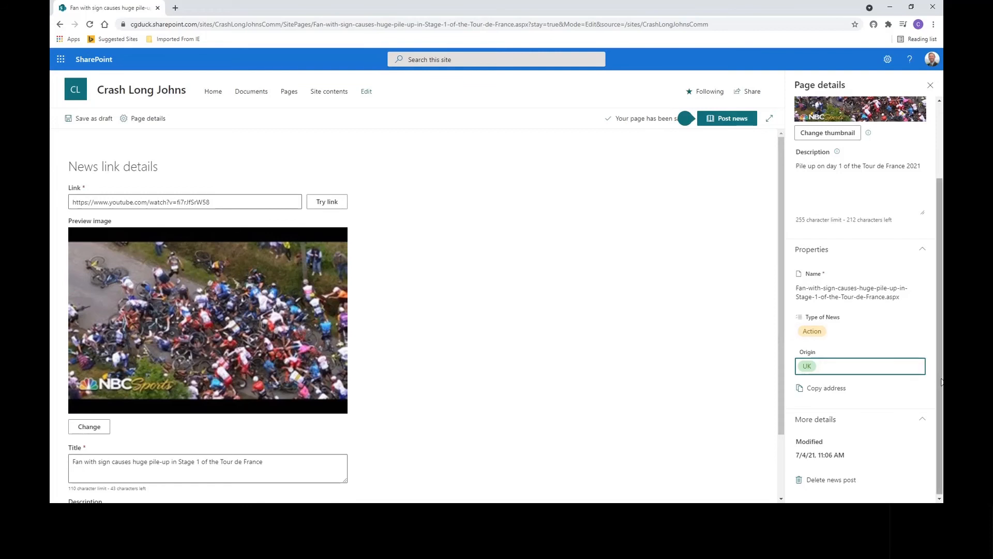
- Post the news link and dismiss the feedback prompt
scroll(942, 382, up, 2)
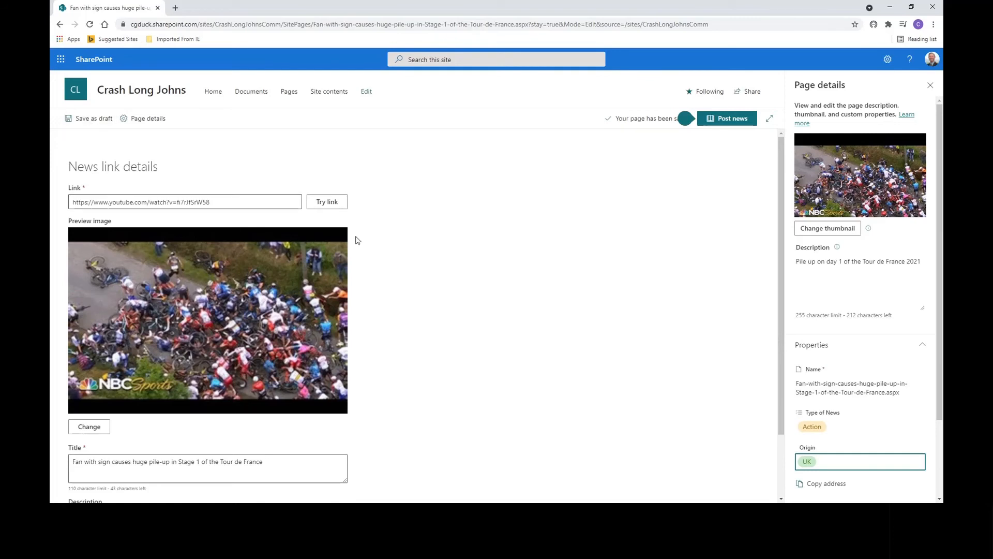
click(728, 120)
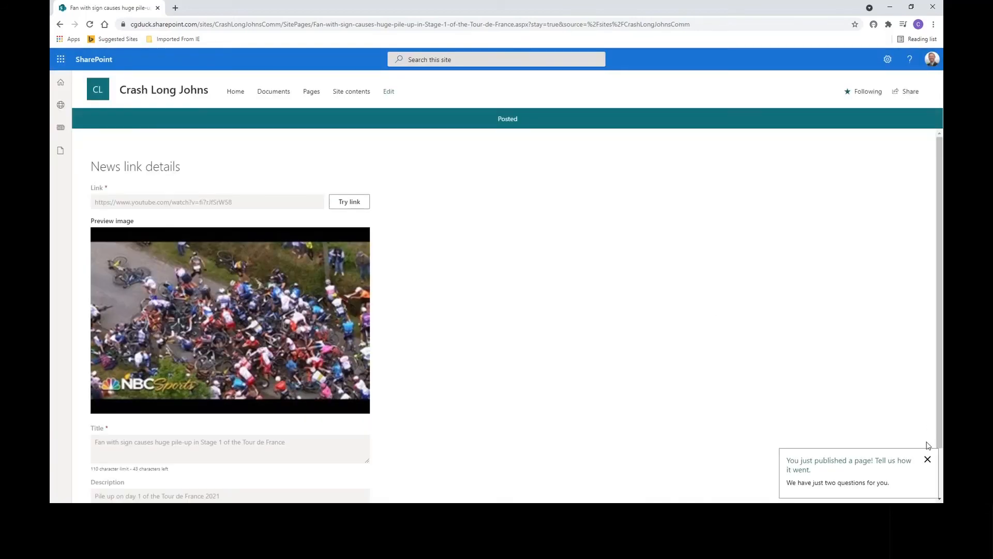
click(926, 461)
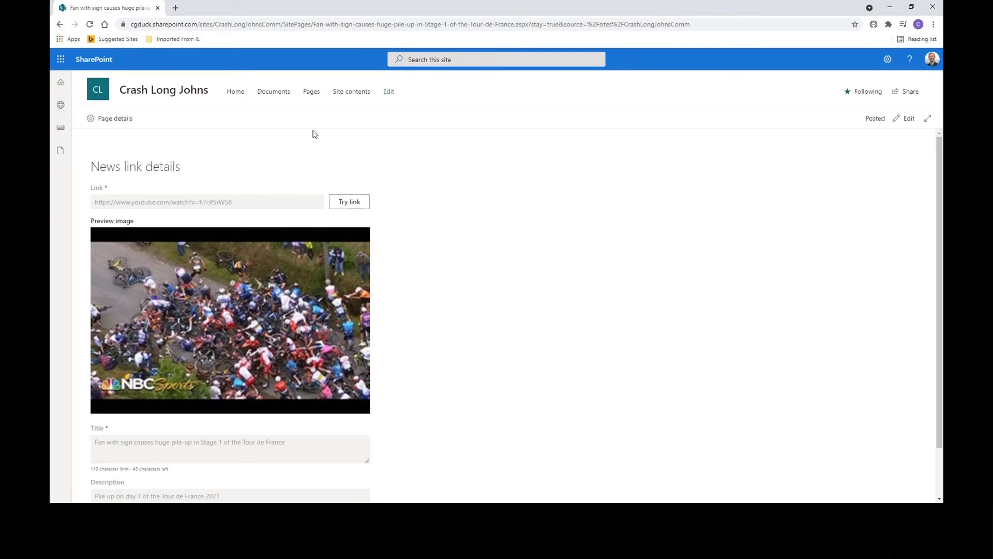
- Open the Pages library to check the new post's Type of News and Origin tags
click(311, 92)
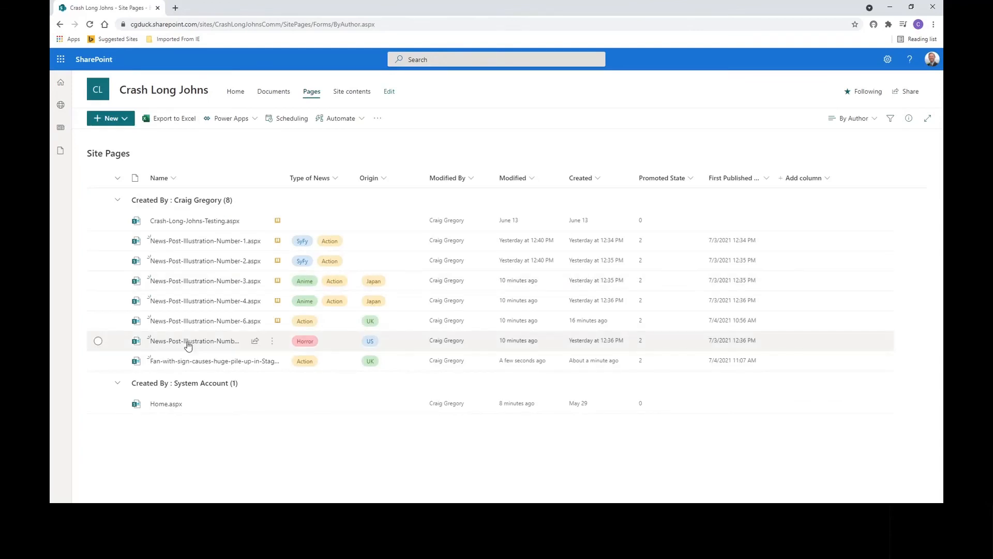
mouse_move(203, 365)
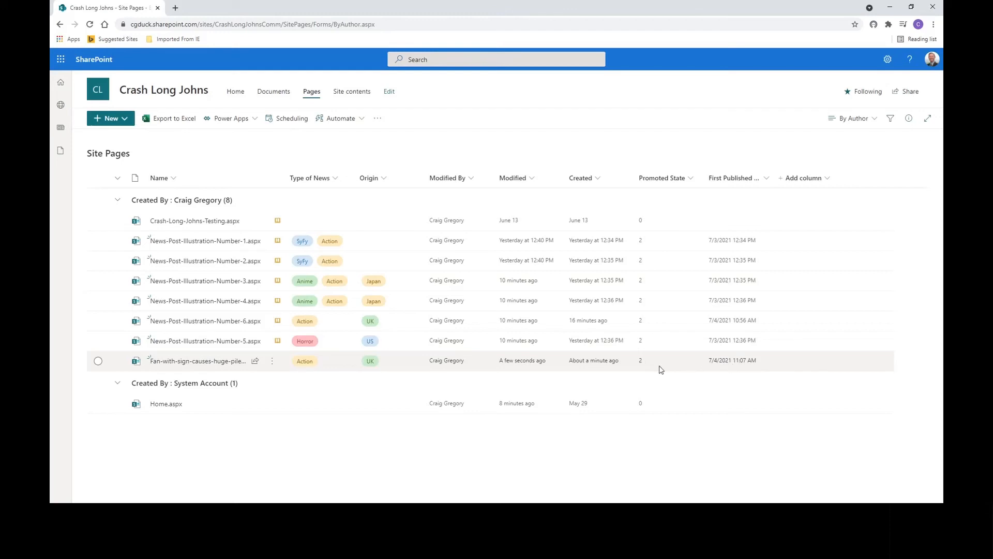
- Edit the Home page's News web part, clear the first filter's property and remove the Origin equals Japan filter
click(237, 92)
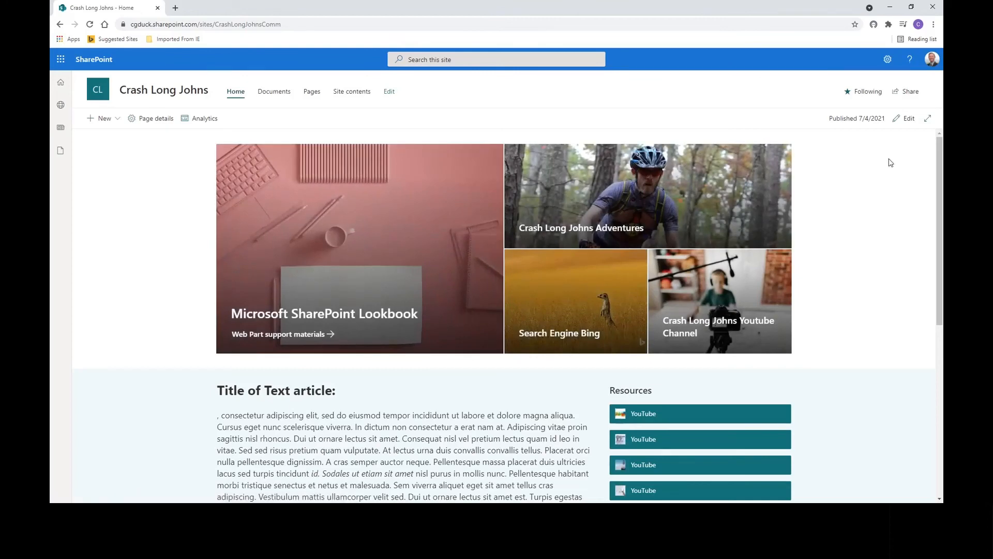
drag(942, 178, 943, 181)
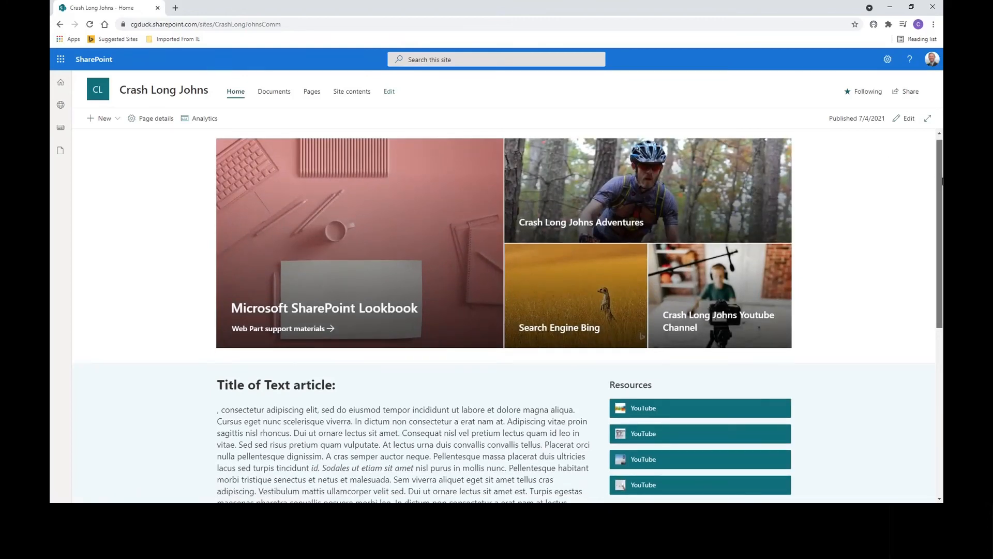
scroll(943, 181, down, 5)
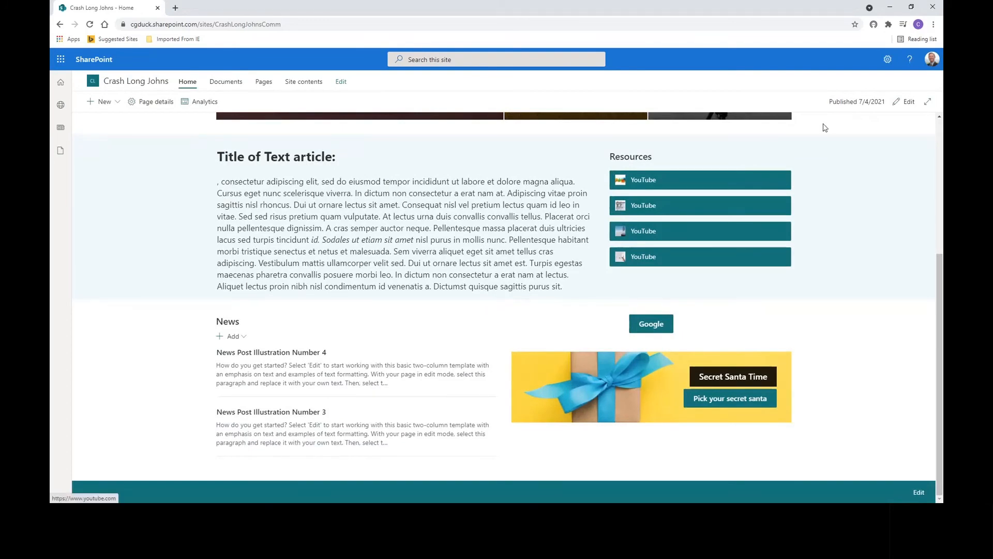
click(909, 103)
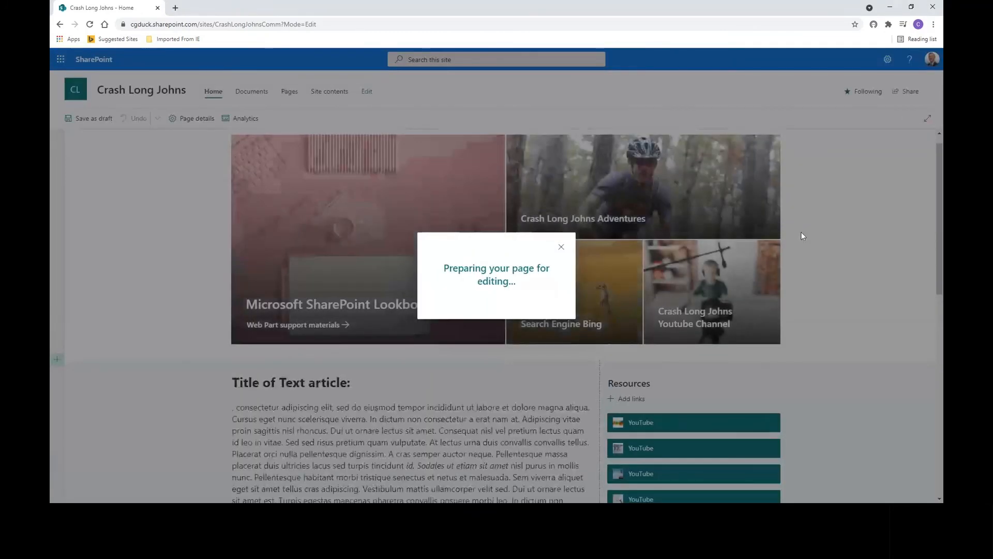
drag(940, 207, 943, 352)
click(217, 195)
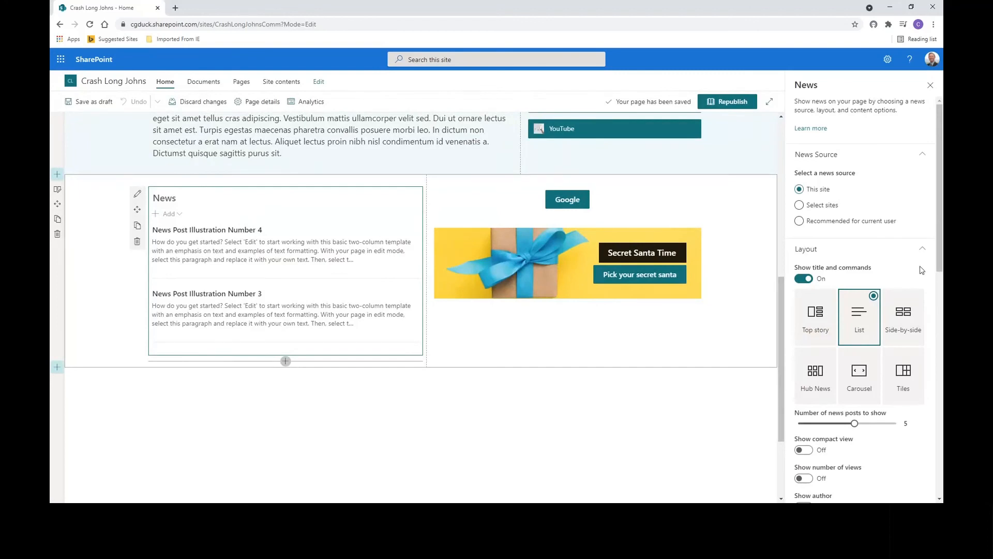
scroll(852, 293, down, 7)
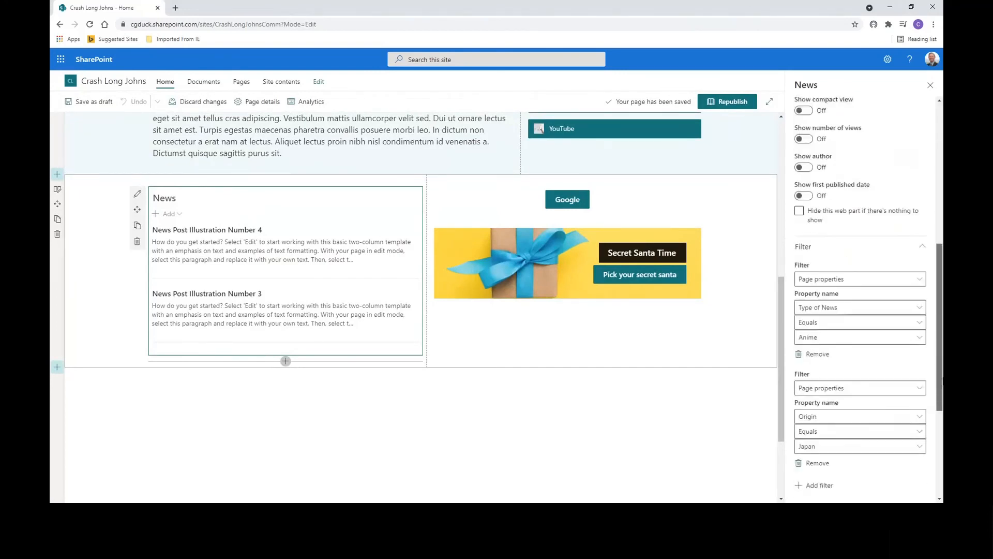
click(831, 294)
click(830, 305)
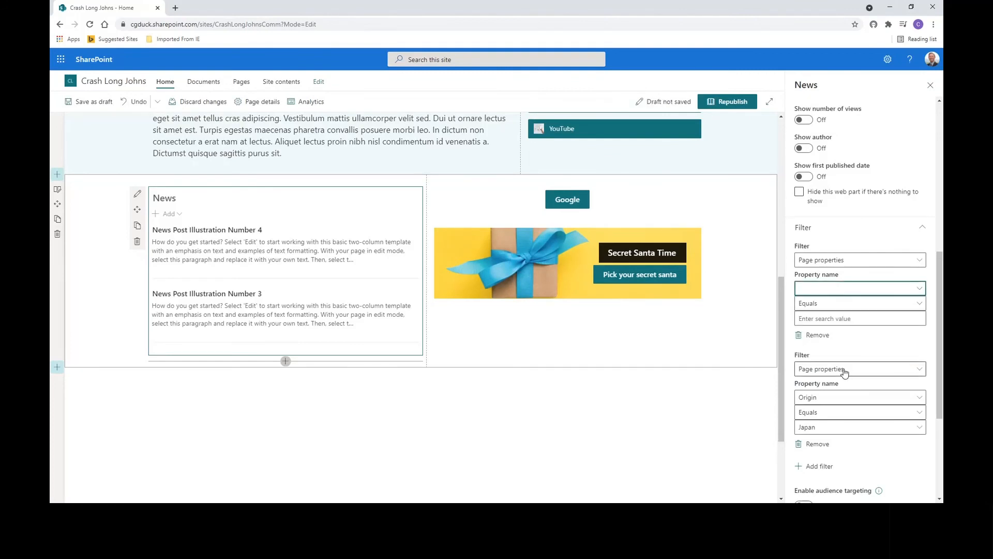
click(845, 371)
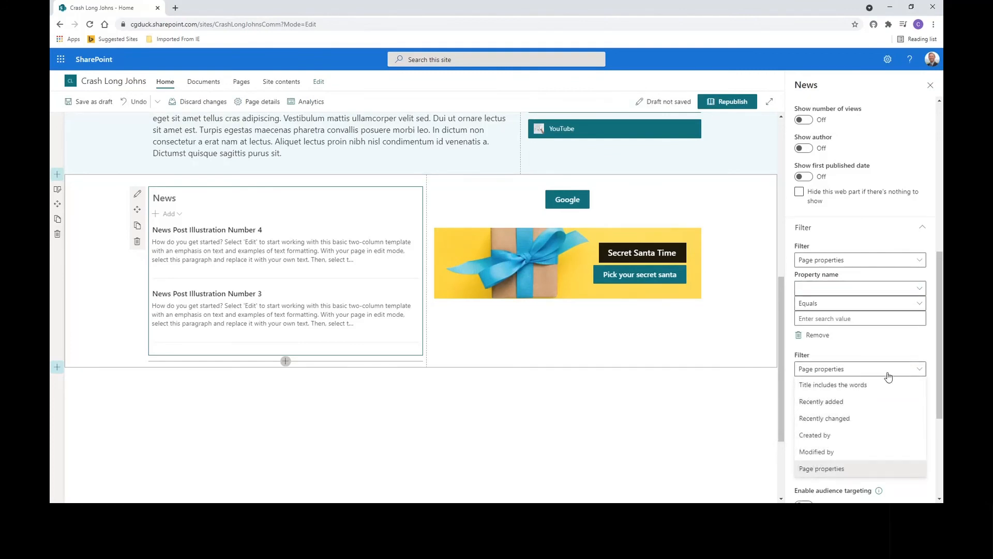
click(889, 375)
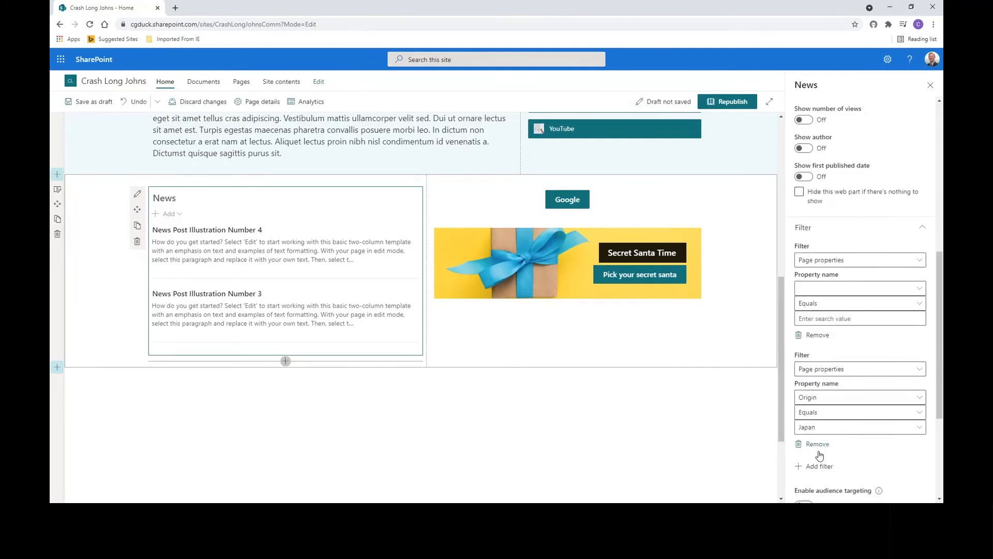
click(817, 443)
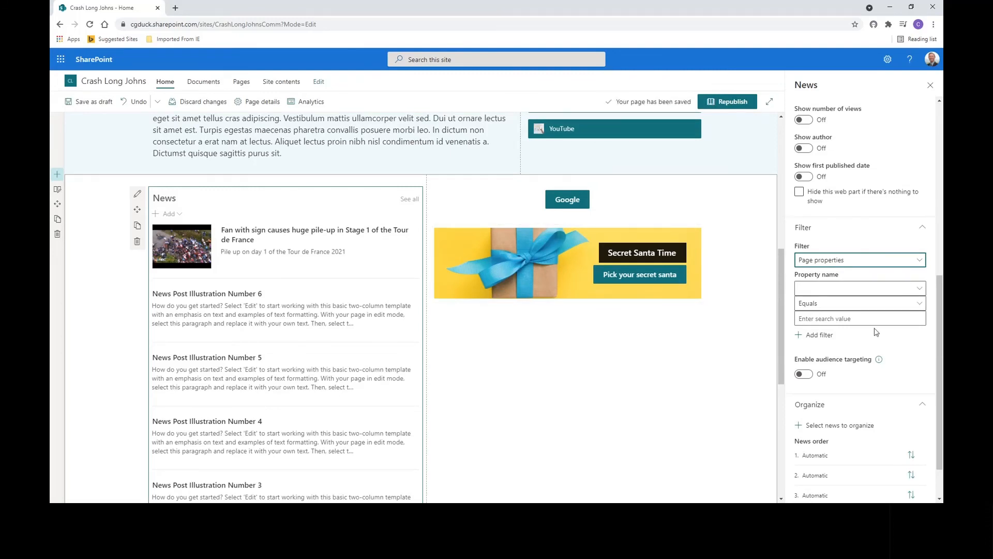
- Set the first News filter to page property Type of News equals Action
click(843, 293)
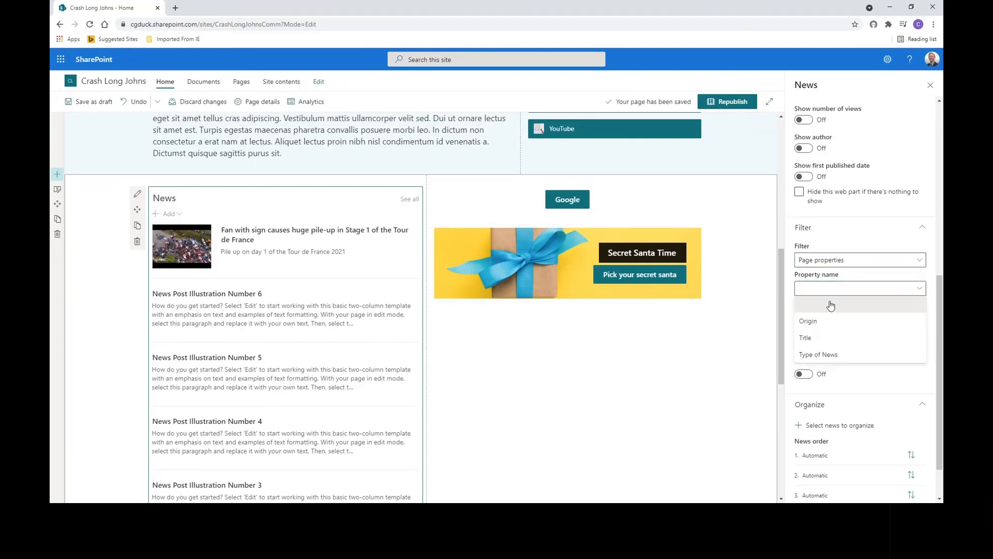
click(820, 353)
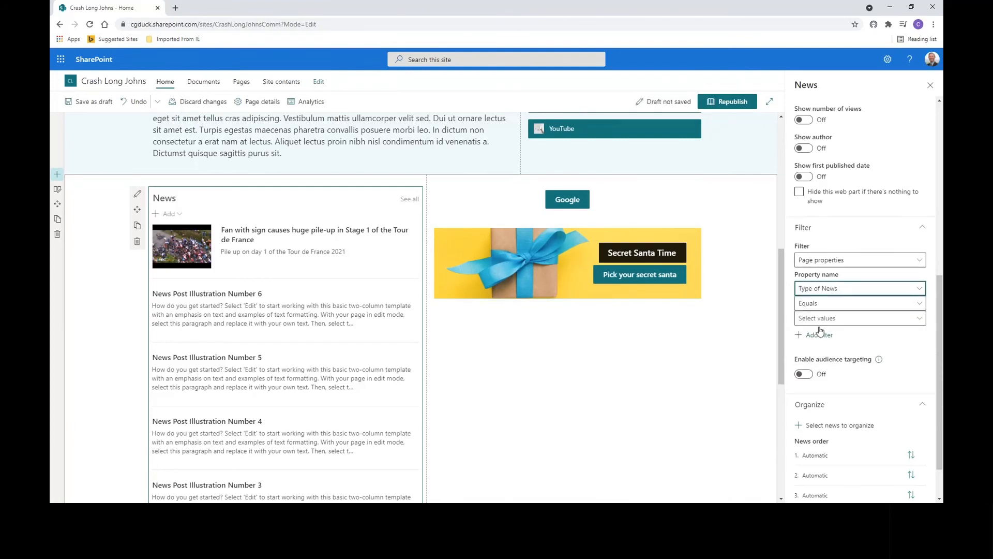
click(818, 318)
click(804, 385)
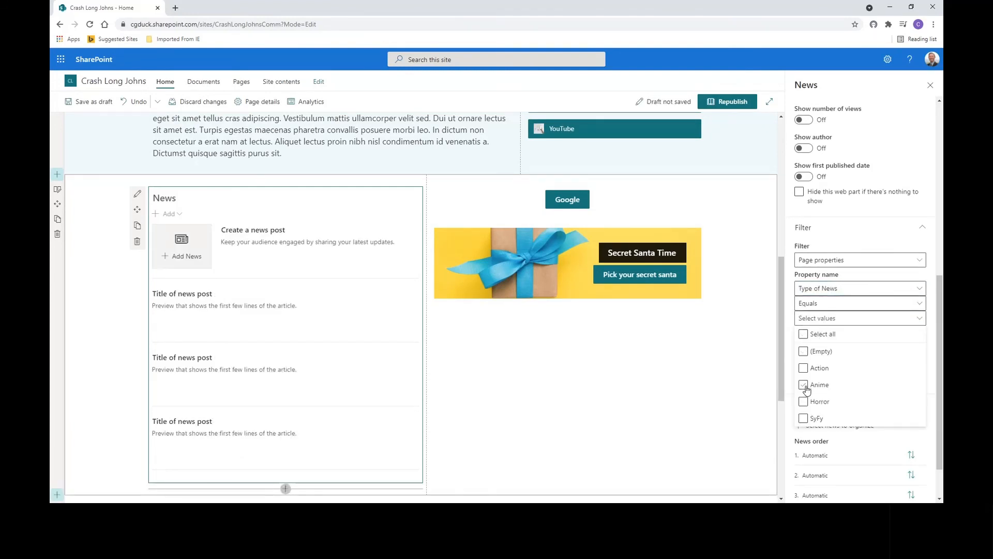
click(804, 368)
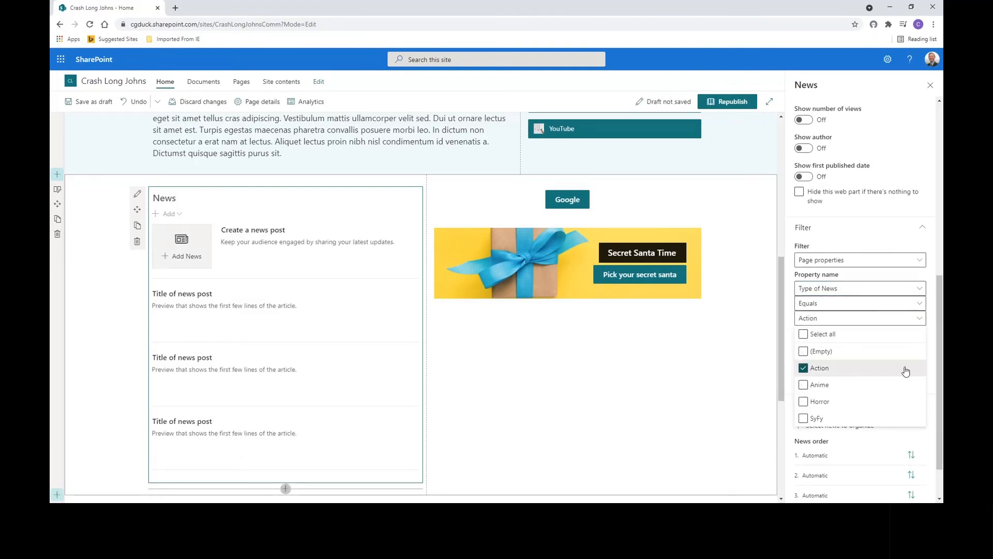
click(935, 337)
- Add a second Page properties filter on Origin equals UK
click(817, 335)
click(828, 369)
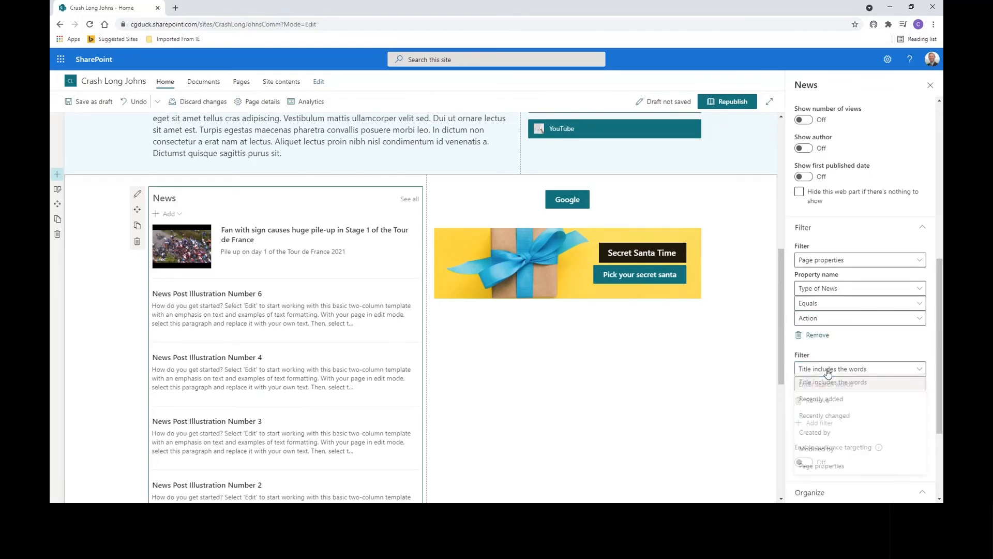
click(821, 467)
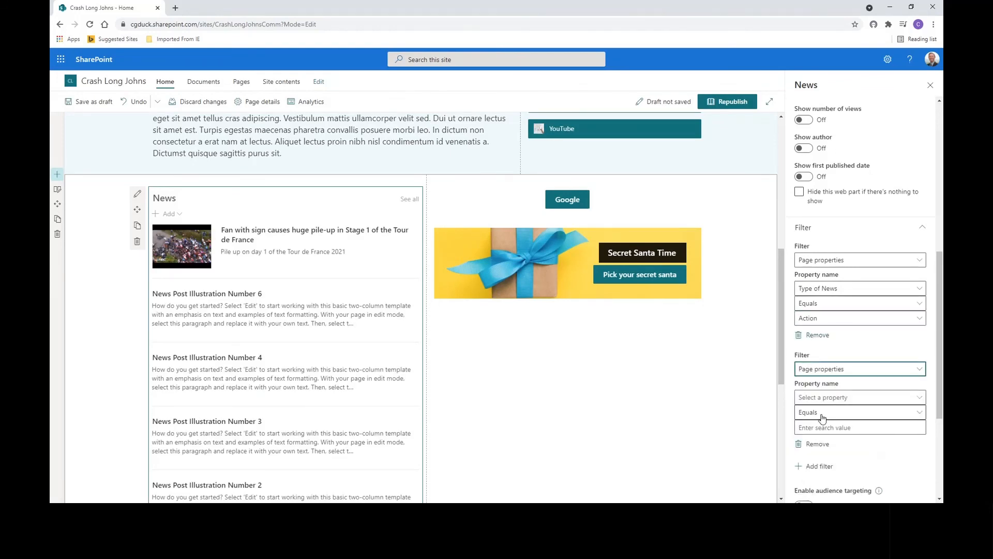
click(822, 397)
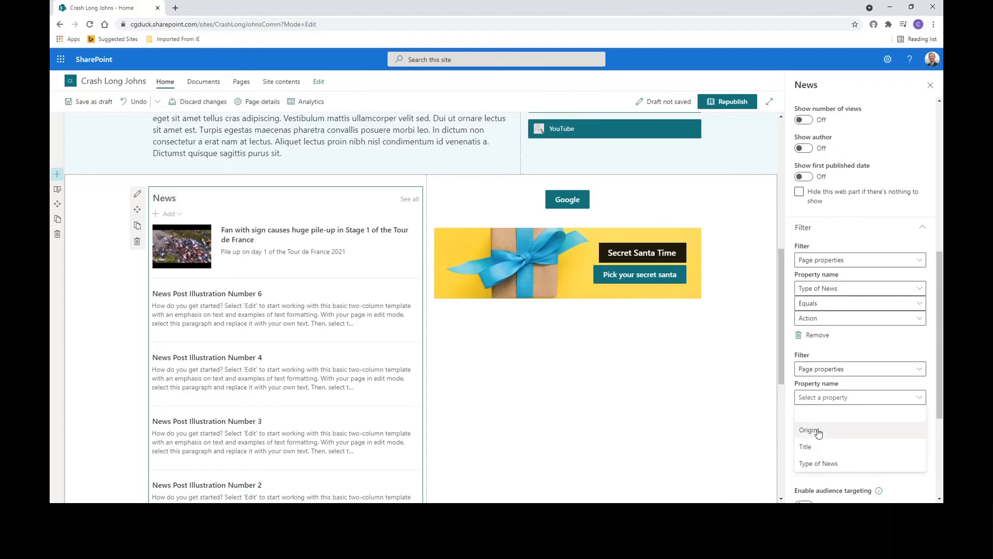
click(820, 430)
click(819, 429)
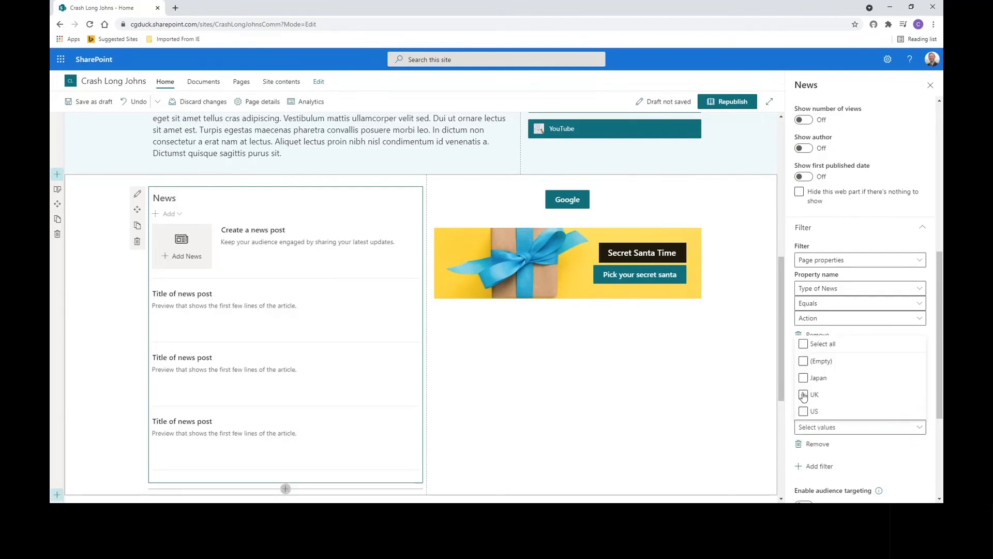
click(808, 394)
click(925, 441)
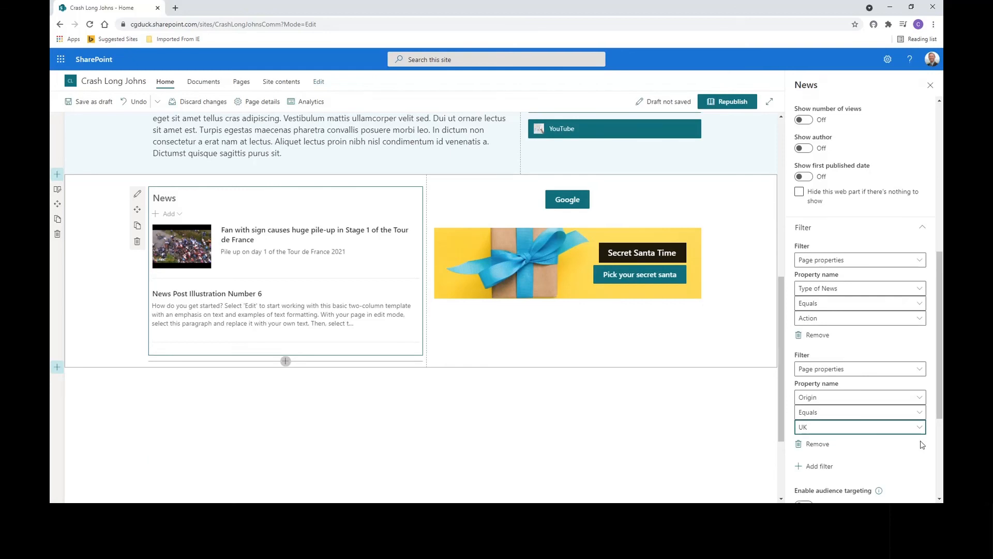
- Republish the Home page and test the Tour de France news link, closing its YouTube tab
click(729, 102)
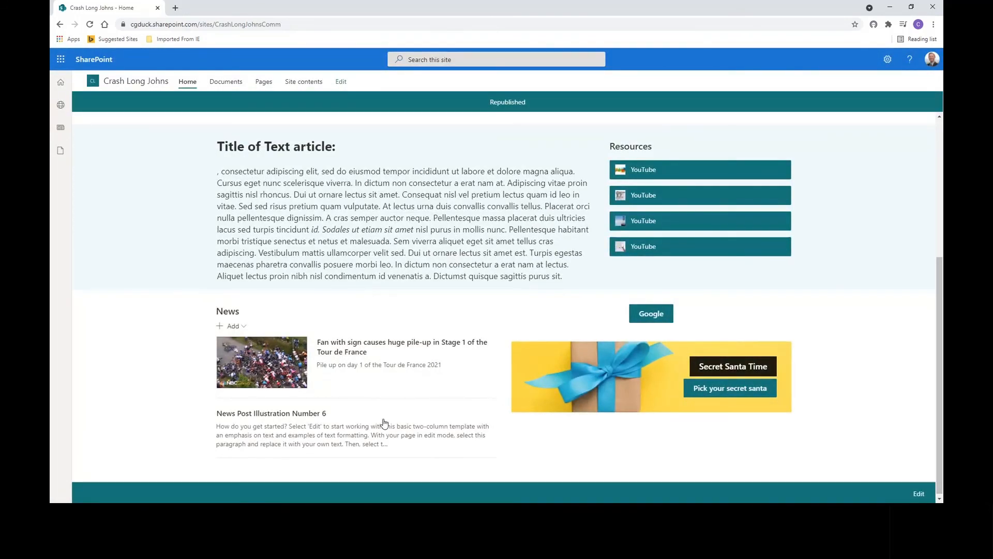
click(283, 367)
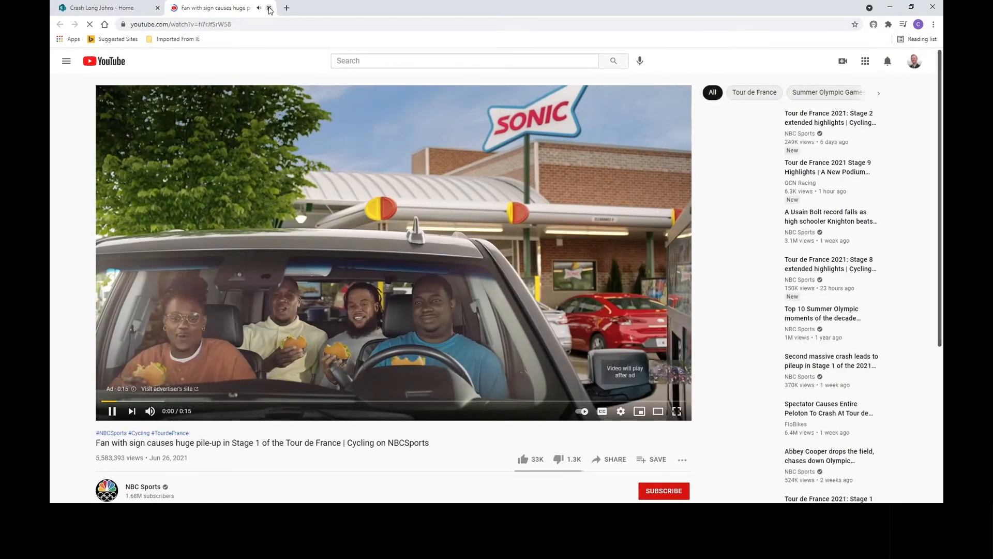
click(270, 8)
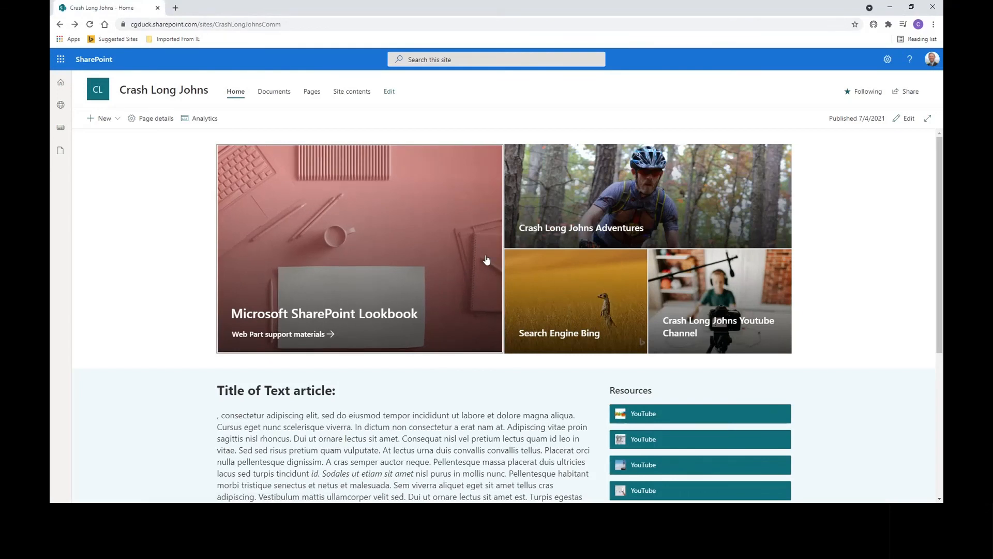